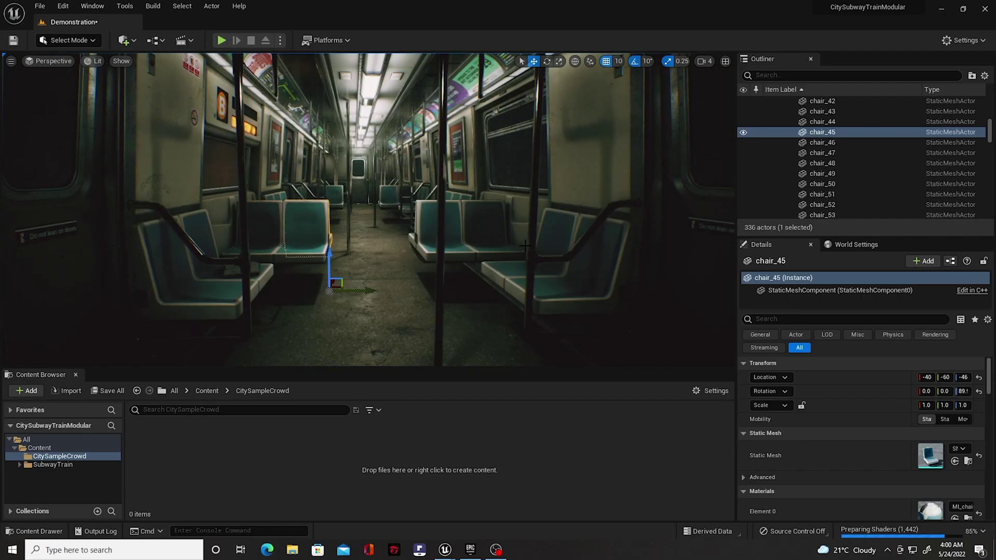
pyautogui.moveTo(525, 246); pyautogui.dragTo(244, 317, button='right')
pyautogui.press('w')
pyautogui.press('w')
pyautogui.press('w')
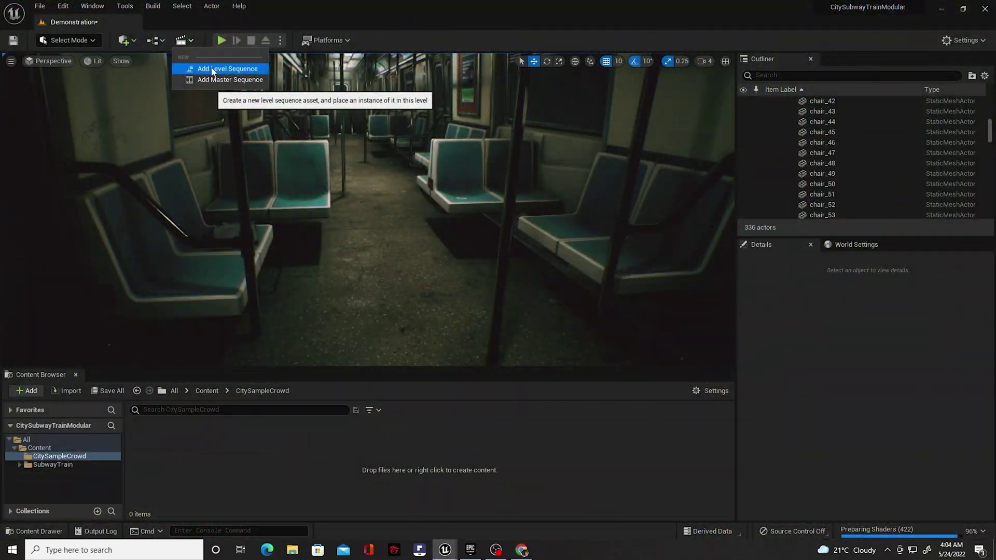
# Step: Add a level sequence named NewLevelSequence, creating a level_sequencer folder under Content while saving it
pyautogui.click(218, 67)
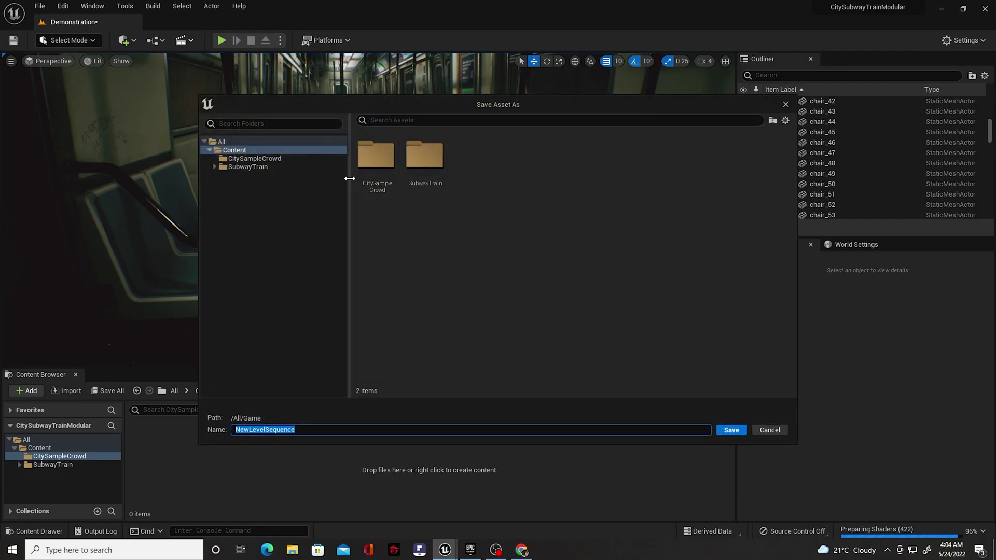
pyautogui.click(261, 164)
pyautogui.click(257, 150)
pyautogui.rightClick(422, 220)
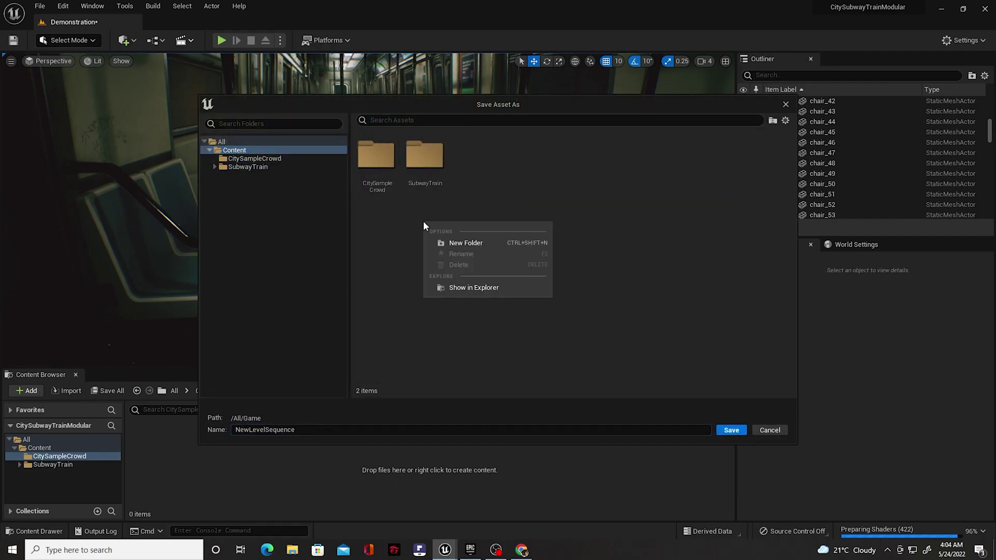
pyautogui.click(472, 244)
pyautogui.write('lev')
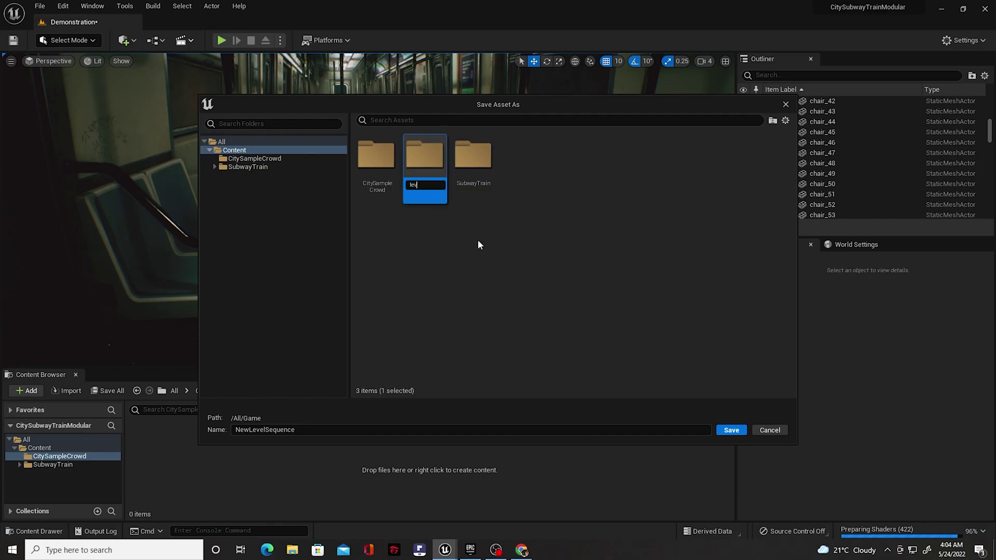
pyautogui.write('el_sequencer')
pyautogui.press('Return')
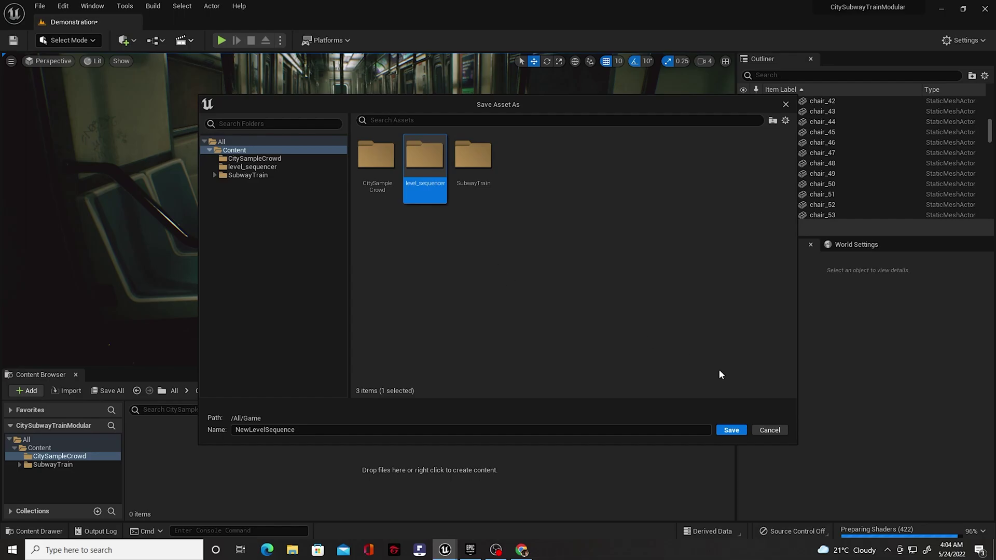
pyautogui.click(732, 431)
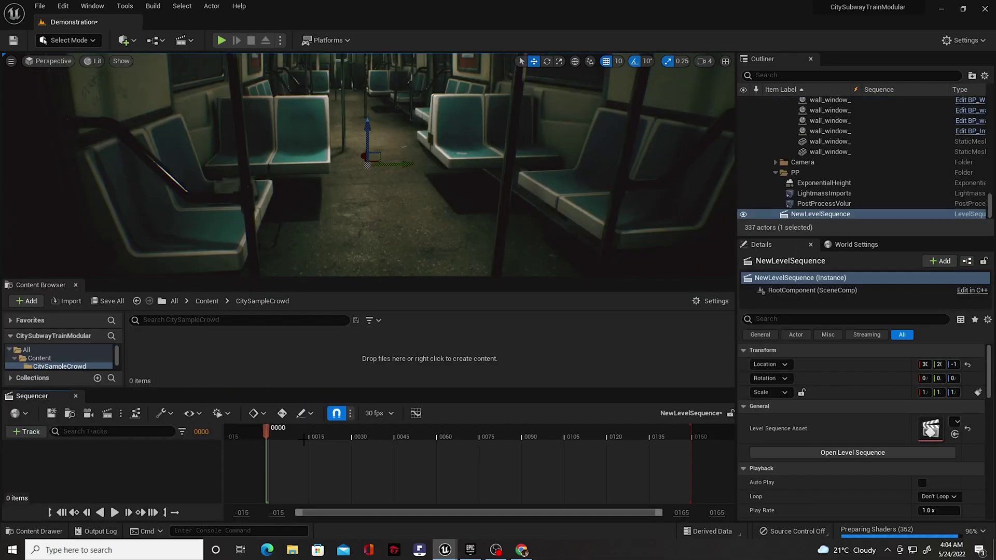
# Step: Dock the Sequencer alongside the Content Browser and bring the Sequencer to the front
pyautogui.moveTo(388, 208); pyautogui.dragTo(337, 198, button='right')
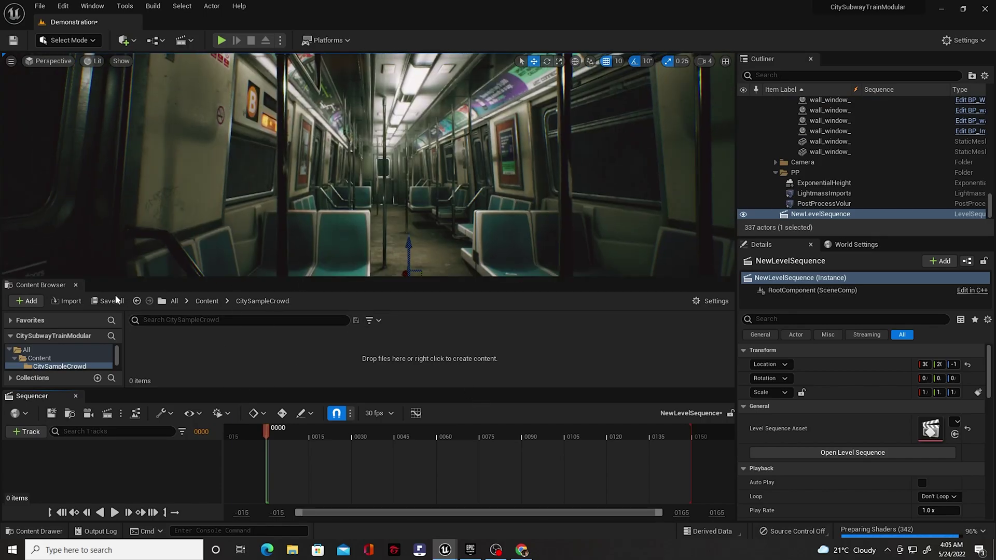
pyautogui.moveTo(26, 397); pyautogui.dragTo(123, 372)
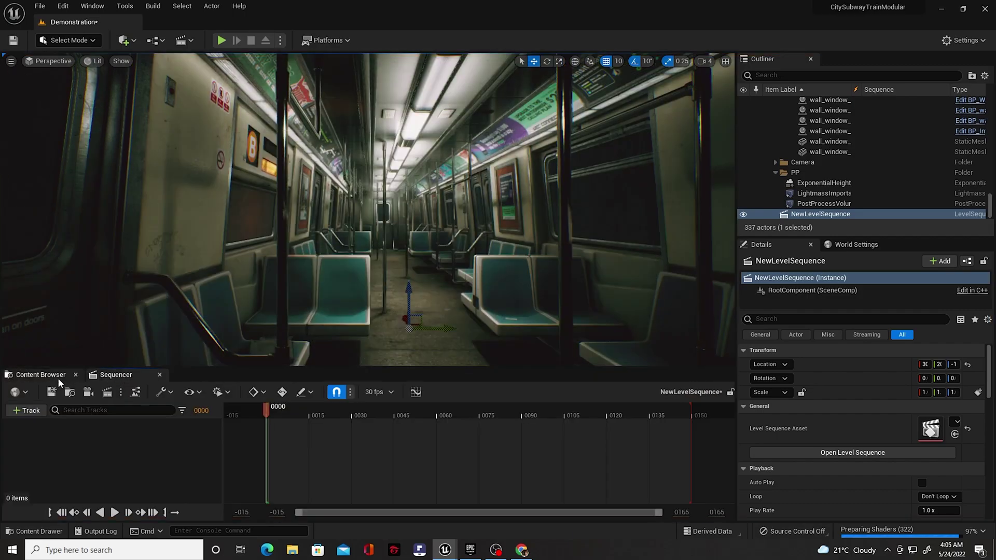
pyautogui.click(44, 376)
pyautogui.click(112, 375)
pyautogui.click(44, 375)
pyautogui.click(112, 375)
pyautogui.click(49, 375)
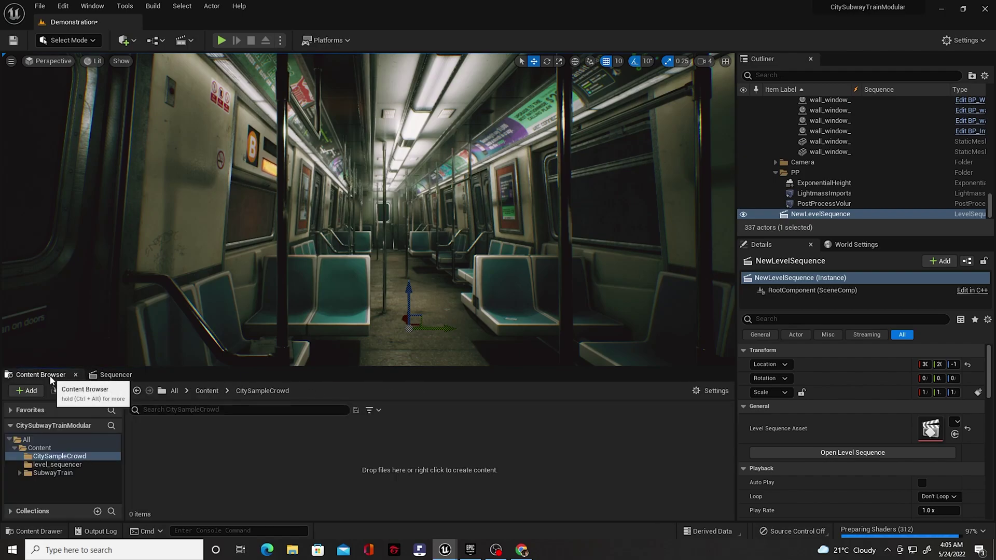
pyautogui.click(115, 375)
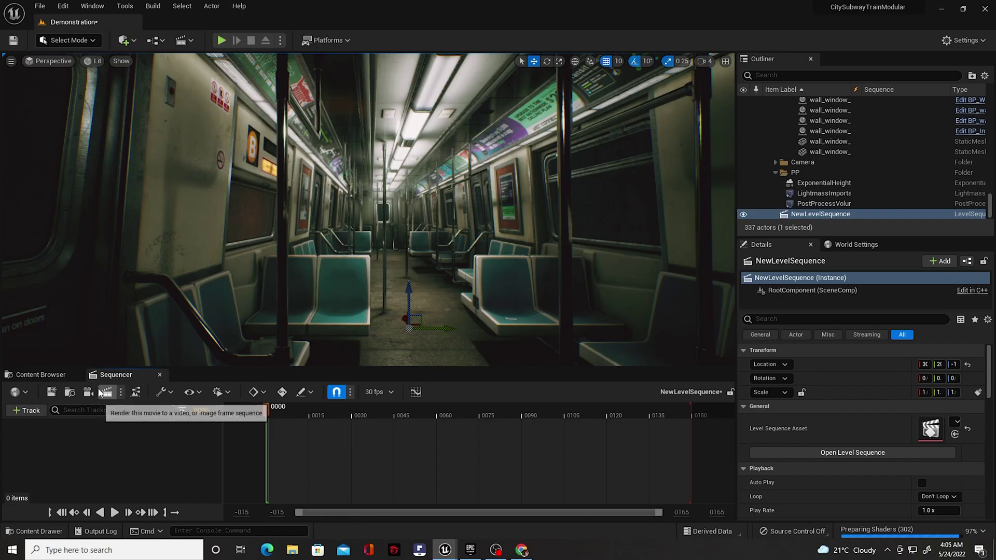
# Step: Place a Cine Camera Actor in the middle of the subway car's aisle and raise it well above the floor
pyautogui.moveTo(291, 259); pyautogui.dragTo(306, 277, button='right')
pyautogui.press('a')
pyautogui.moveTo(393, 207); pyautogui.dragTo(373, 206, button='right')
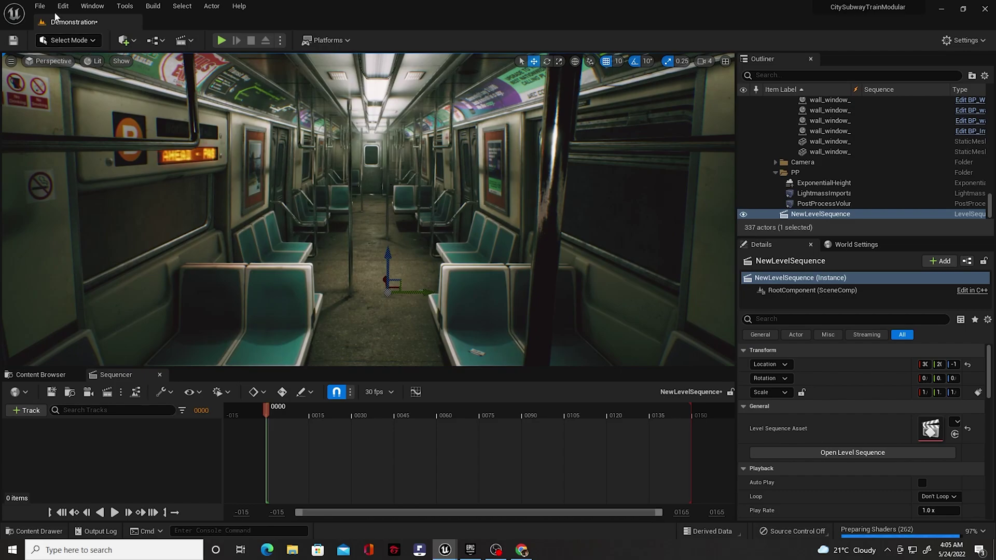
pyautogui.click(127, 43)
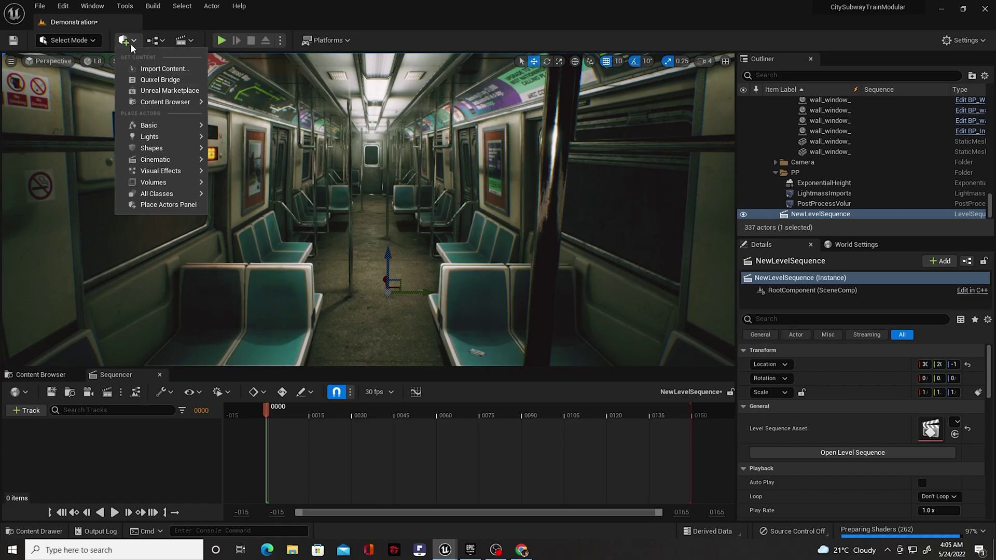
pyautogui.moveTo(164, 103)
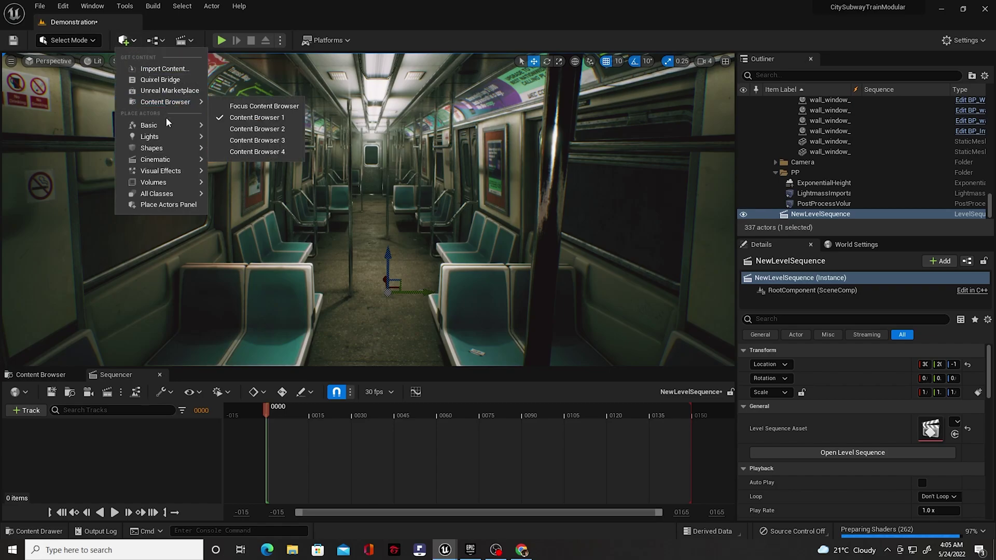
pyautogui.moveTo(181, 170)
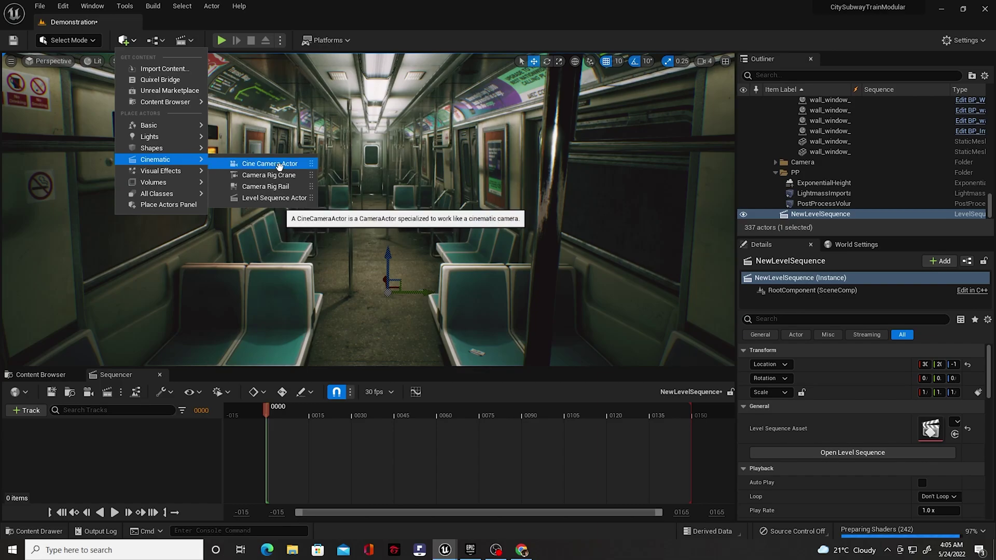
pyautogui.click(279, 166)
pyautogui.moveTo(367, 288); pyautogui.dragTo(367, 288)
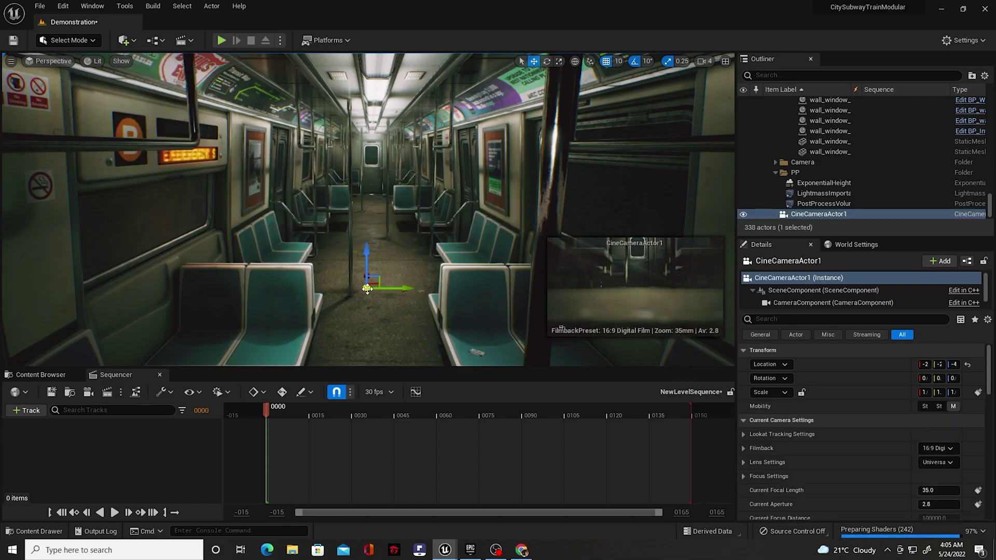
pyautogui.moveTo(372, 248); pyautogui.dragTo(372, 175)
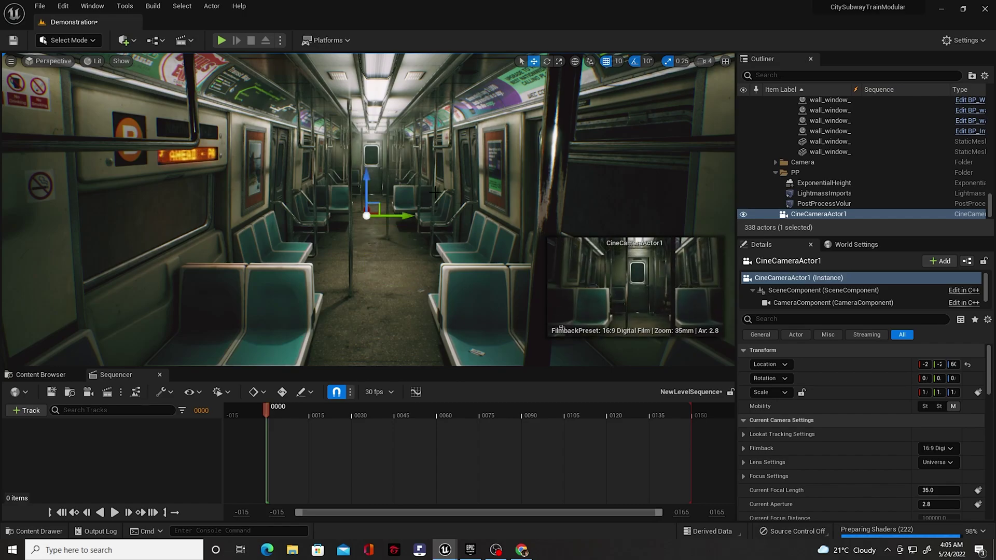
# Step: Move the cine camera backward along the X axis so it frames more of the aisle
pyautogui.press('w')
pyautogui.moveTo(414, 214); pyautogui.dragTo(395, 244, button='right')
pyautogui.scroll(-2, 437, 237)
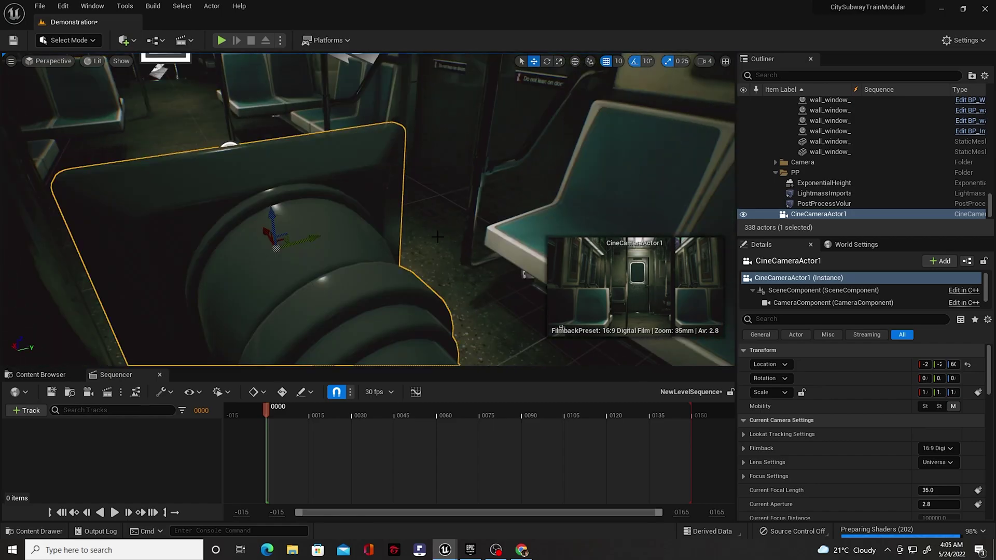
pyautogui.press('s')
pyautogui.moveTo(450, 265); pyautogui.dragTo(459, 241, button='right')
pyautogui.press('w')
pyautogui.moveTo(352, 205)
pyautogui.mouseDown(button='right')
pyautogui.moveTo(365, 207)
pyautogui.moveTo(351, 206)
pyautogui.mouseUp(button='right')
pyautogui.press('d')
pyautogui.press('a')
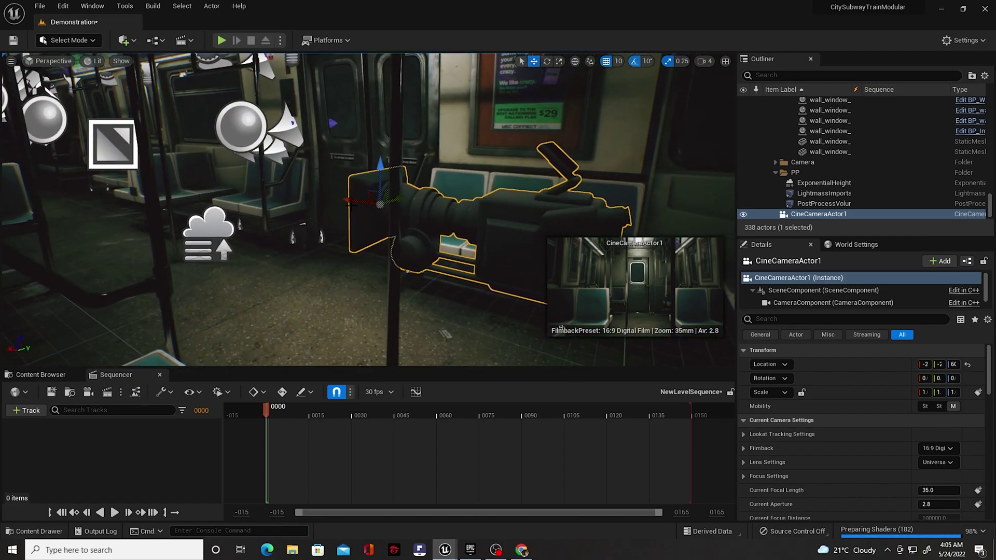
pyautogui.keyDown('shift'); pyautogui.moveTo(352, 201); pyautogui.dragTo(119, 200); pyautogui.keyUp('shift')
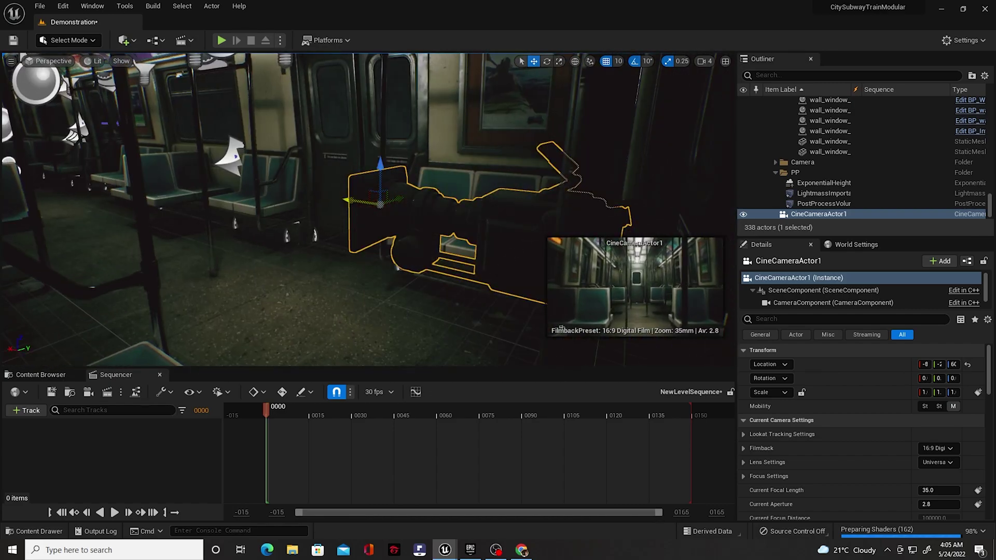
pyautogui.moveTo(289, 196); pyautogui.dragTo(202, 207, button='right')
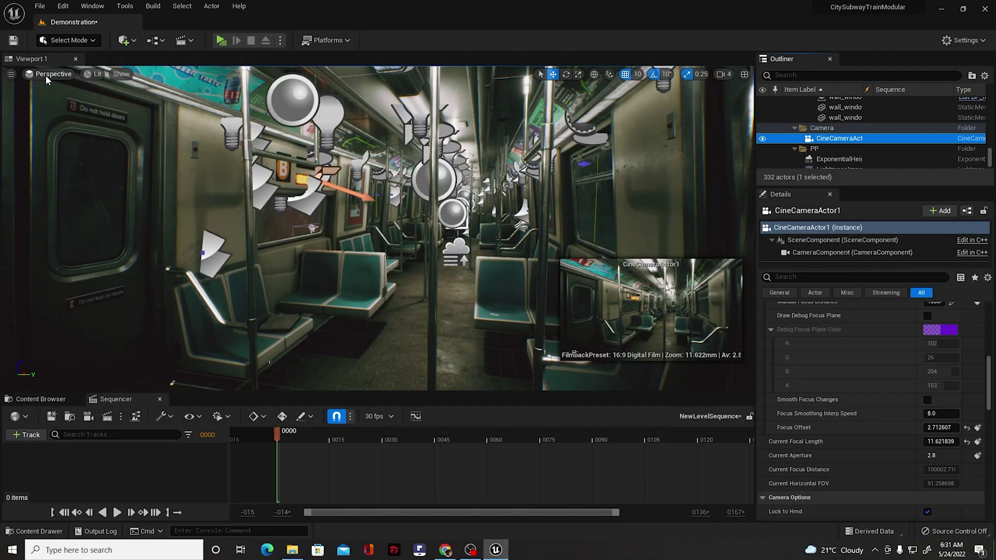
# Step: Pilot CineCameraActor1 in the viewport and reframe its shot of the subway car's interior
pyautogui.click(50, 74)
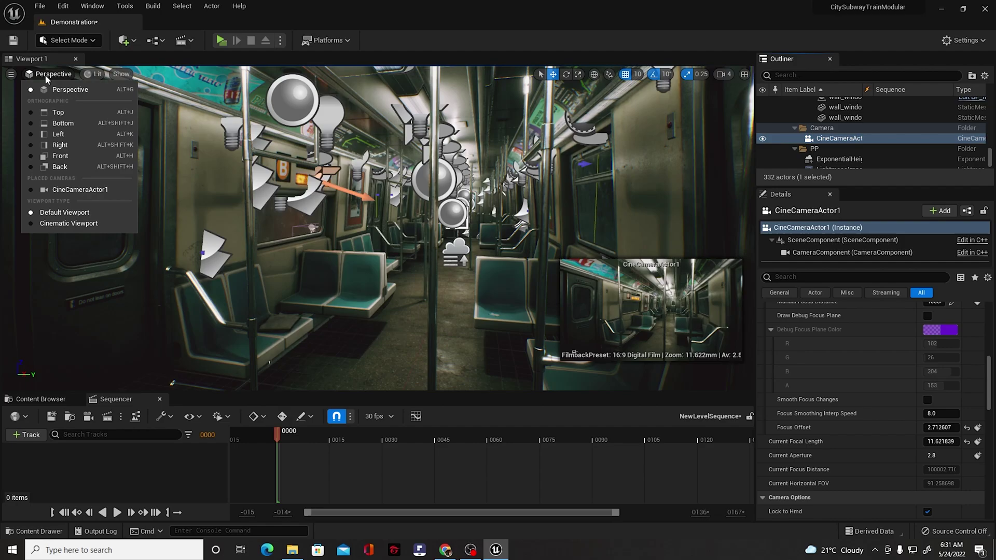
pyautogui.click(70, 190)
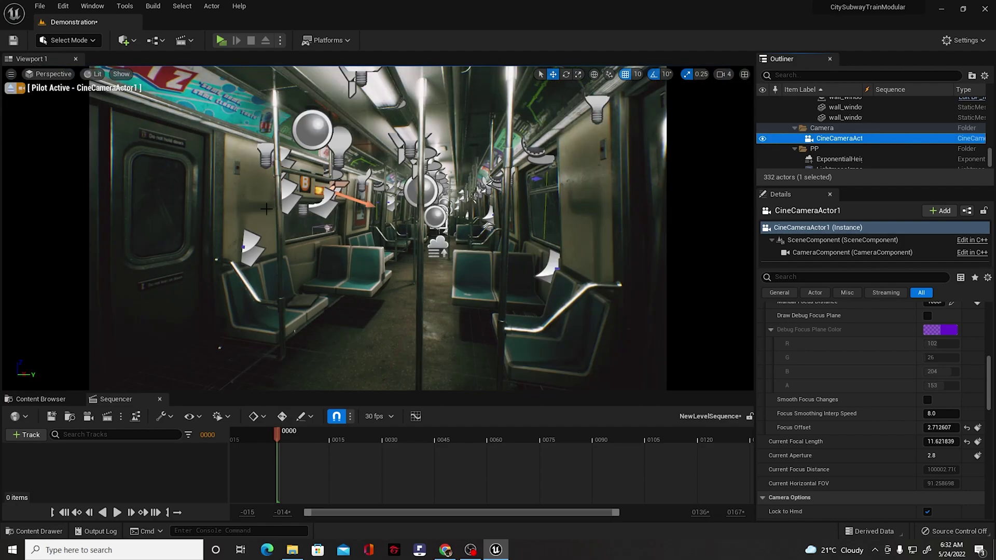
pyautogui.moveTo(444, 231); pyautogui.dragTo(543, 237, button='right')
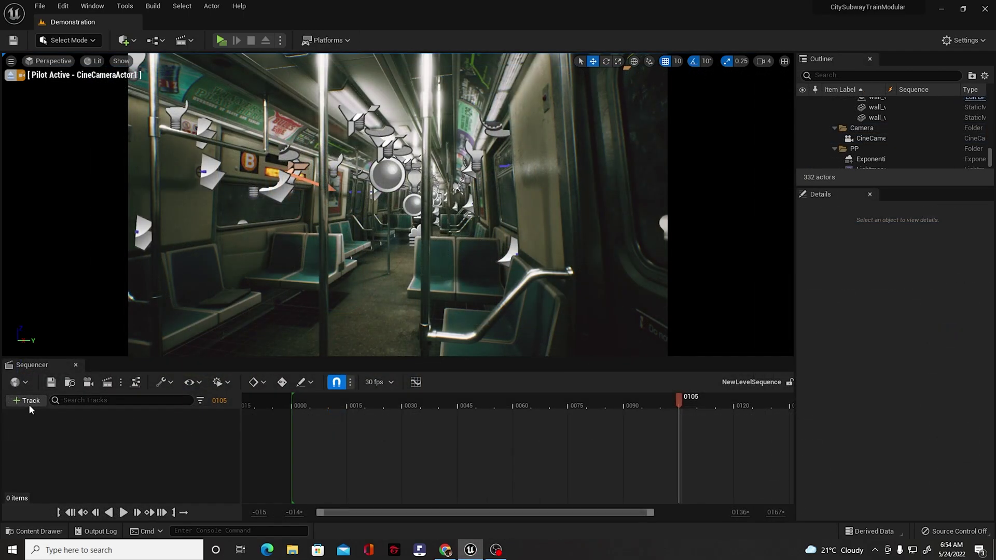
# Step: Search the level's actors for "camera" and add CineCameraActor1 to the level sequence
pyautogui.click(29, 401)
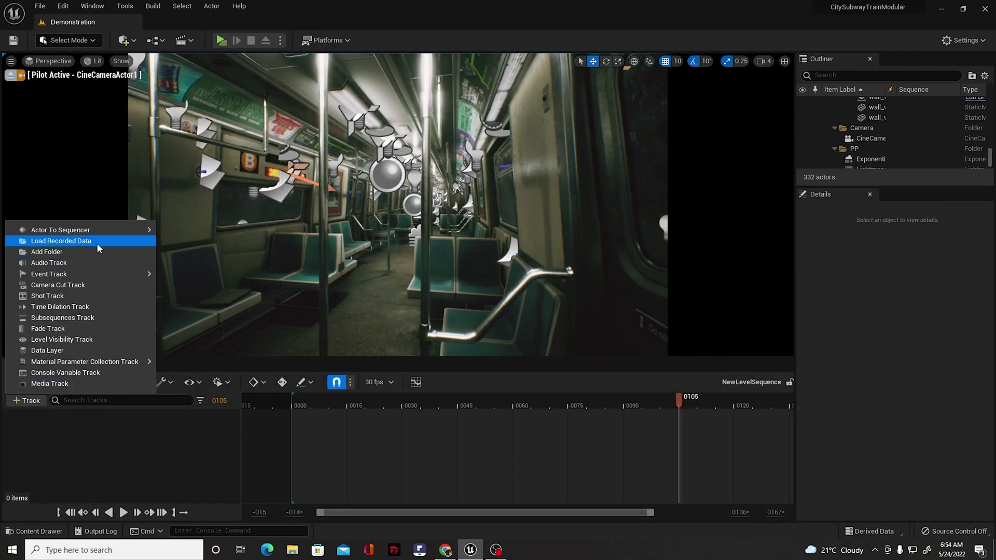
pyautogui.moveTo(106, 230)
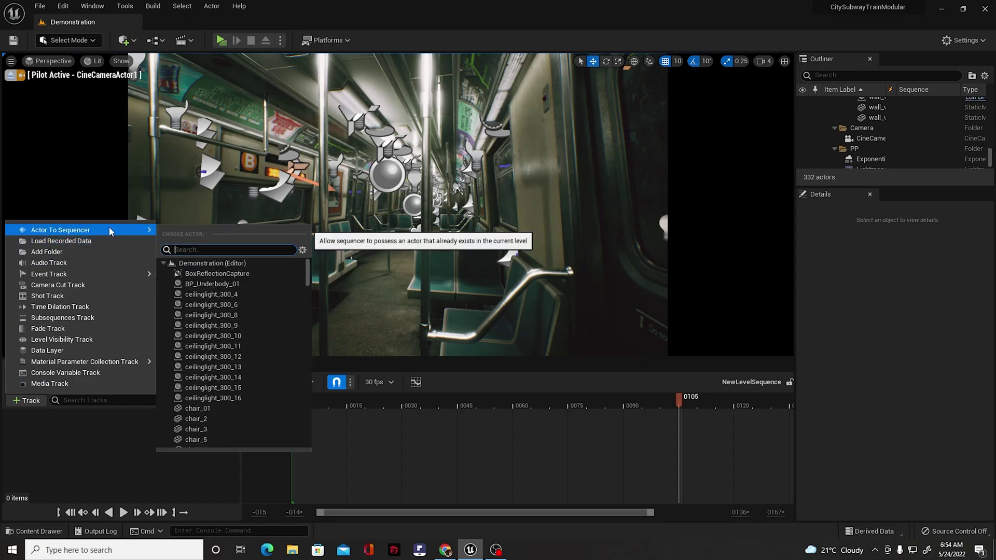
pyautogui.write('c')
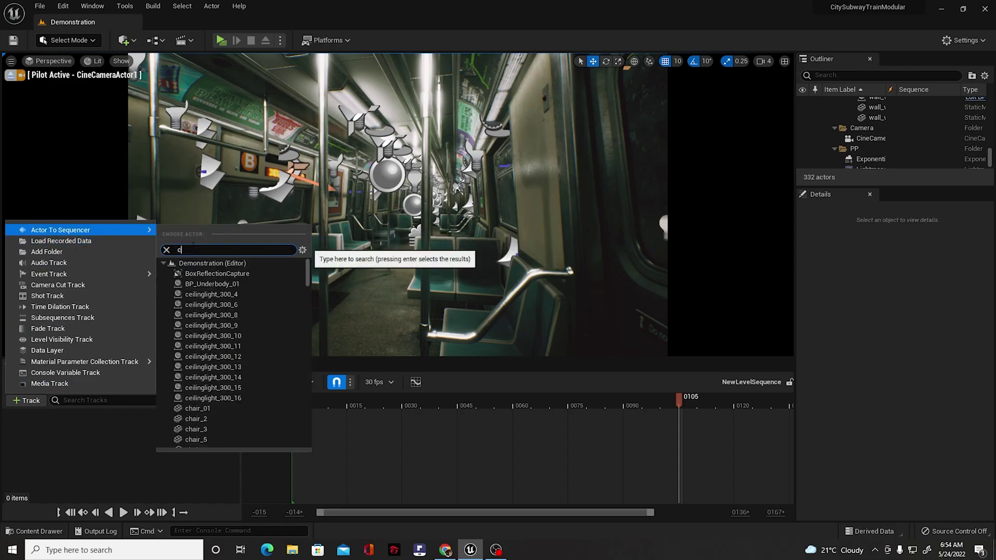
pyautogui.write('amera')
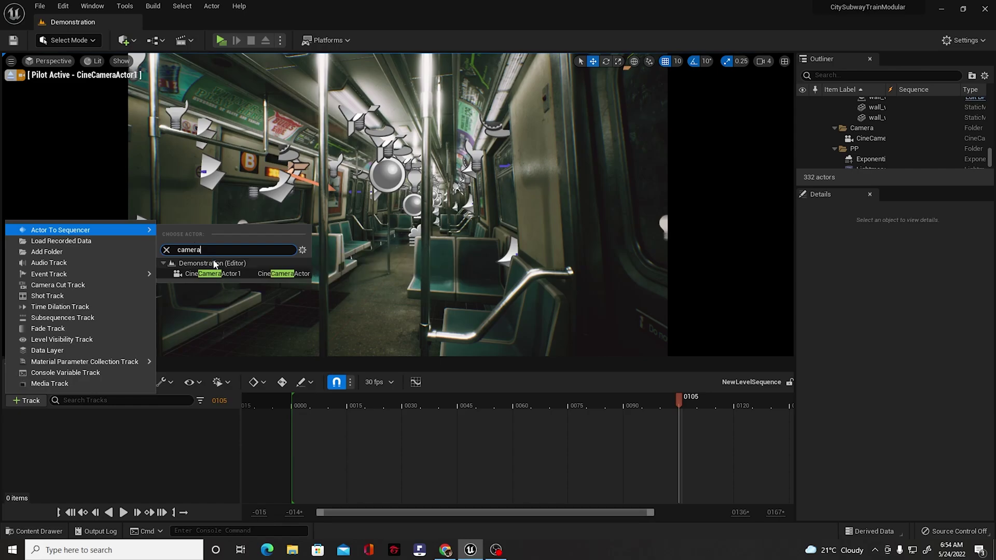
pyautogui.click(221, 273)
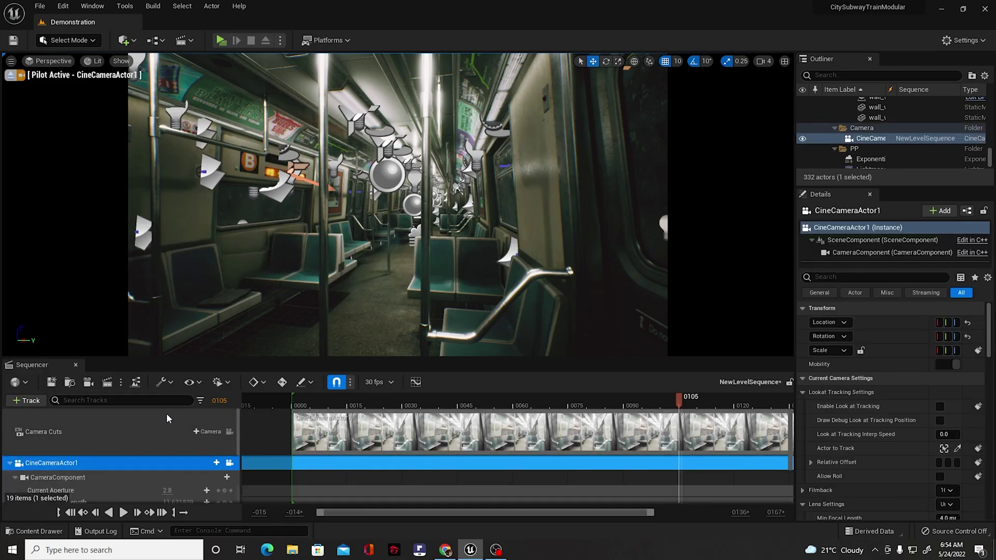
# Step: Reduce the camera's Current Focal Length in the sequence to about 10.16 to widen the shot
pyautogui.scroll(-2, 166, 413)
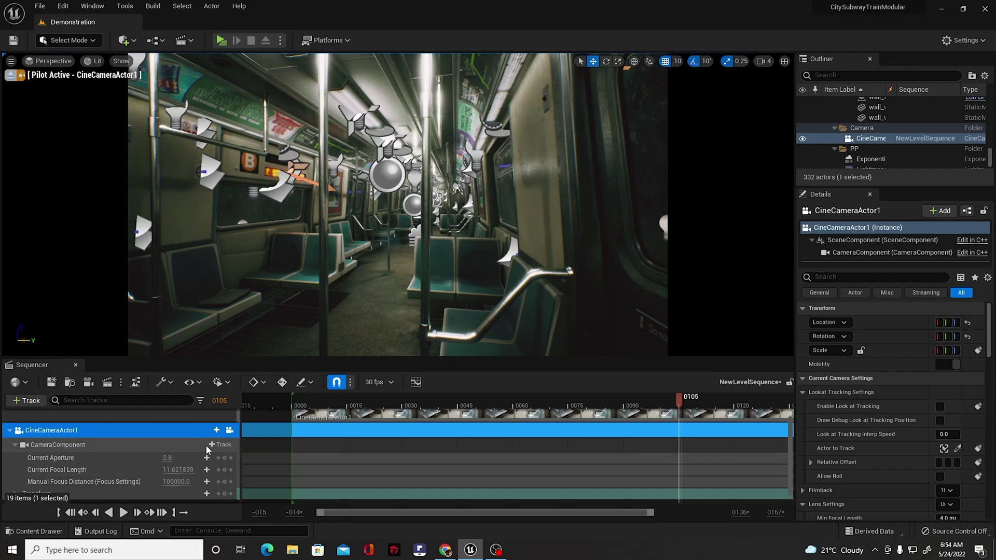
pyautogui.scroll(1, 124, 449)
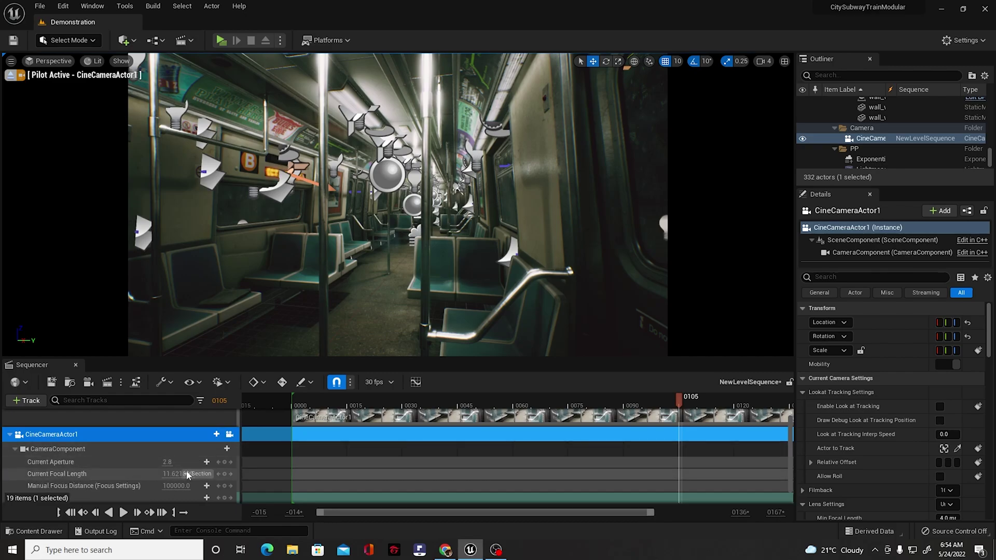
pyautogui.moveTo(171, 474); pyautogui.dragTo(153, 474)
pyautogui.scroll(-1, 140, 471)
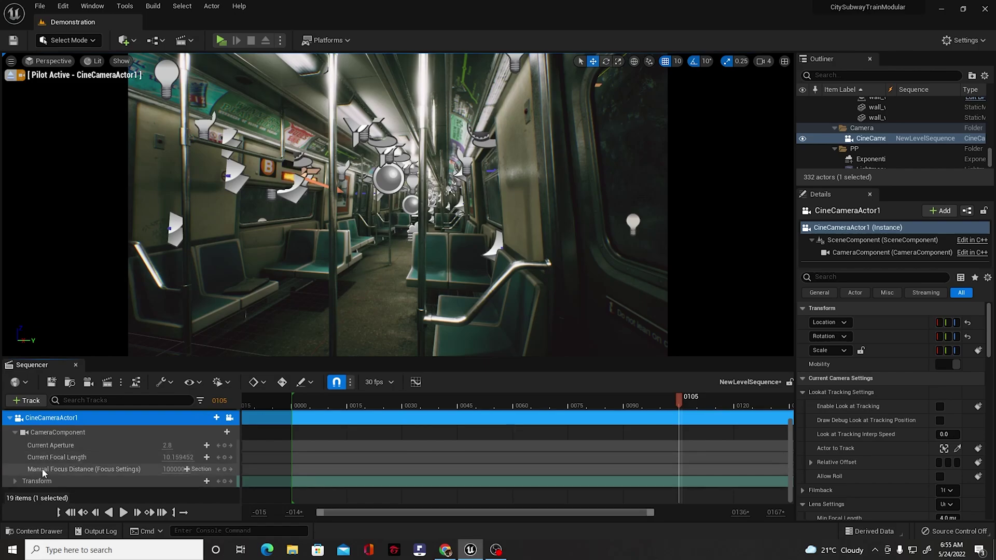
# Step: Expand the camera's Transform track in the sequence and move the playhead to frame 0000
pyautogui.click(14, 481)
pyautogui.scroll(-2, 130, 461)
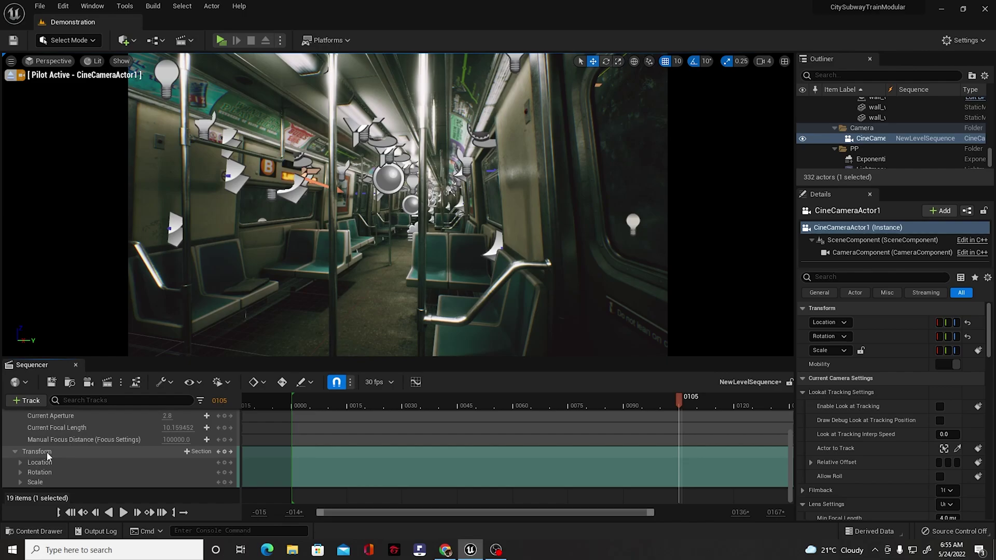
pyautogui.click(14, 452)
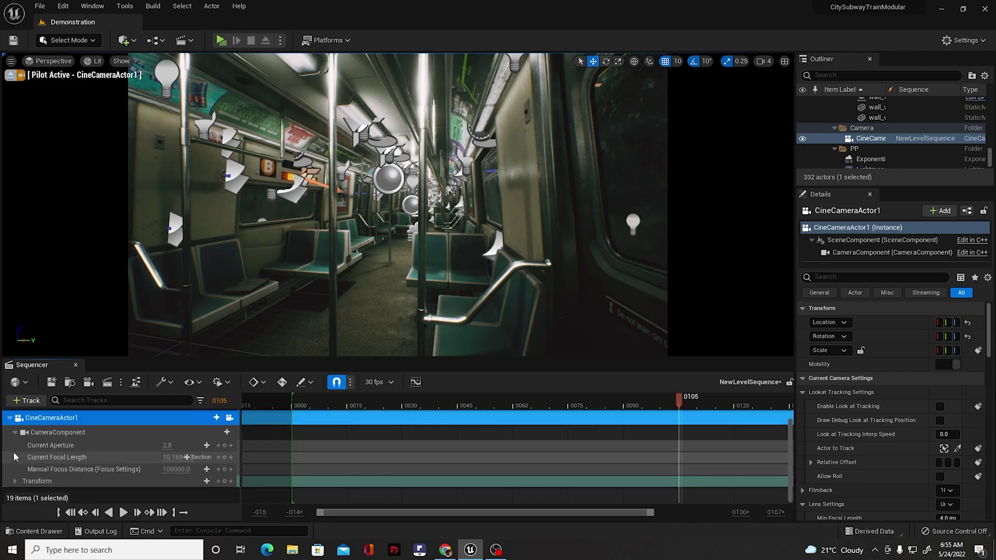
pyautogui.click(16, 481)
pyautogui.scroll(-1, 36, 461)
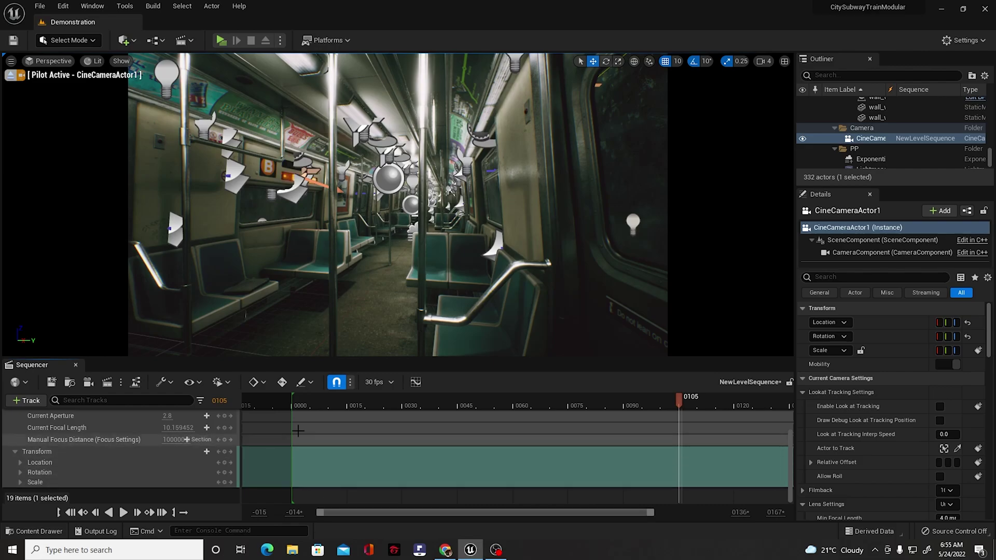
pyautogui.moveTo(680, 400); pyautogui.dragTo(293, 429)
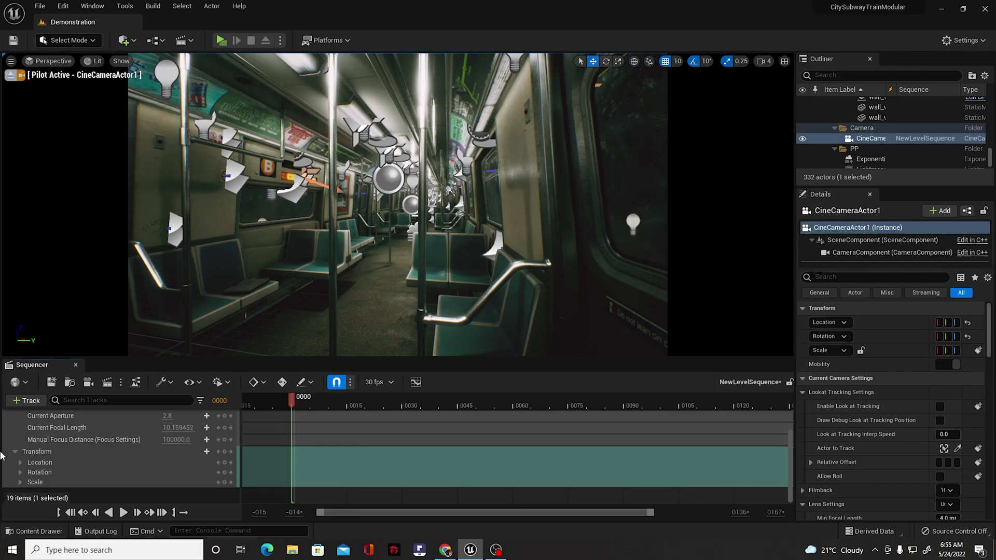
# Step: Keyframe CineCameraActor1's Transform at frame 0000 and move the playhead to frame 0090
pyautogui.click(225, 452)
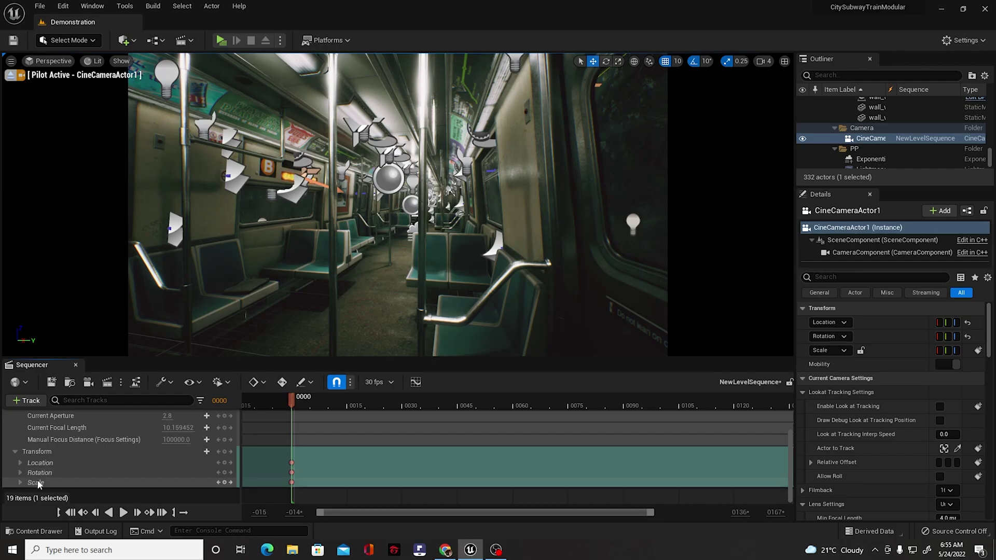
pyautogui.moveTo(293, 400); pyautogui.dragTo(600, 400)
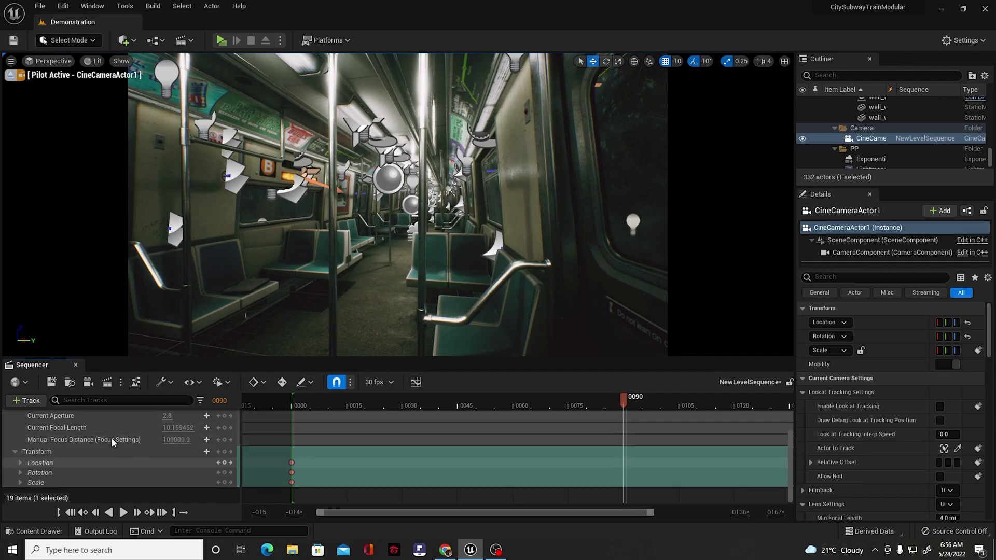
# Step: Hide the viewport's editor icons, fly the piloted camera down the car towards the end door, and keyframe its Transform at frame 0090
pyautogui.moveTo(424, 205); pyautogui.dragTo(424, 201, button='right')
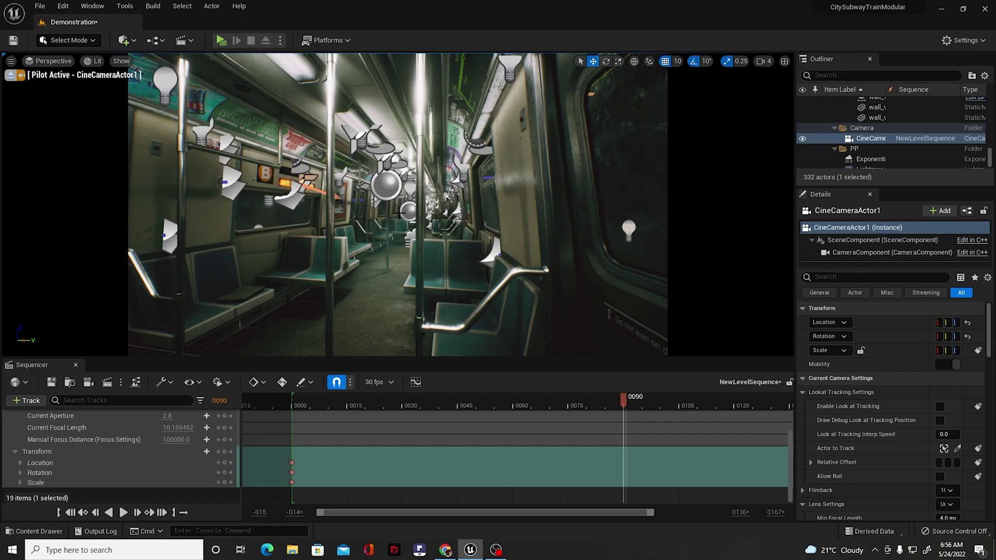
pyautogui.press('g')
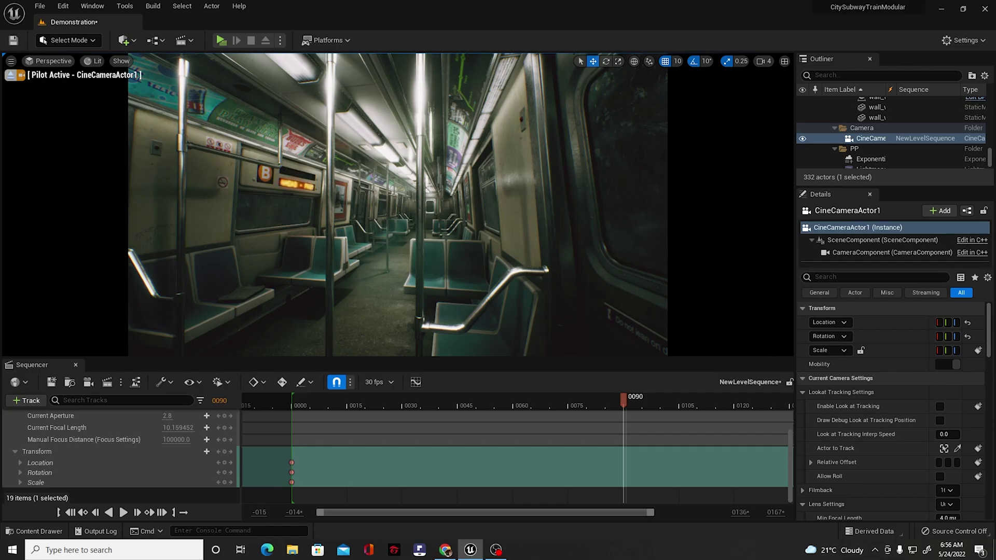
pyautogui.press('w')
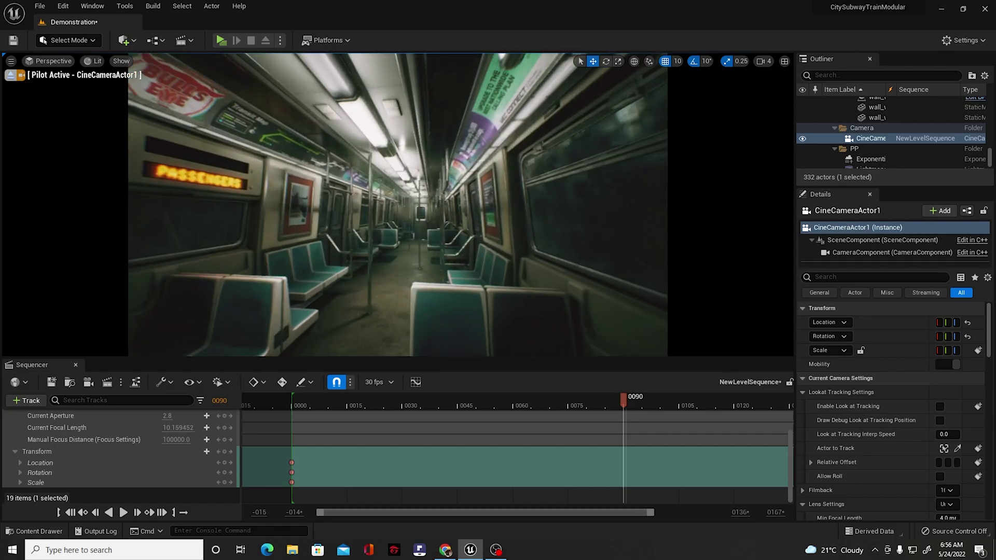
pyautogui.press('w')
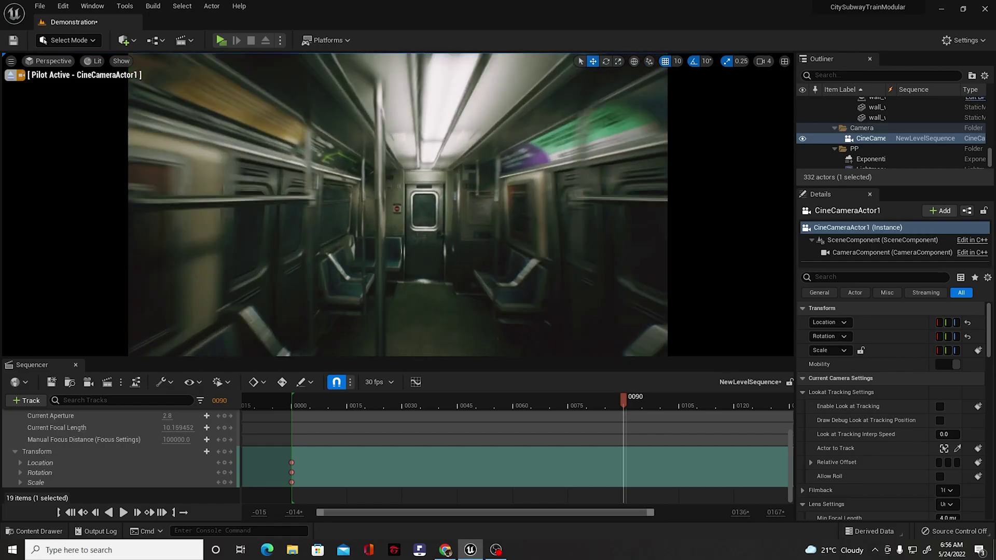
pyautogui.moveTo(397, 204); pyautogui.dragTo(393, 201, button='right')
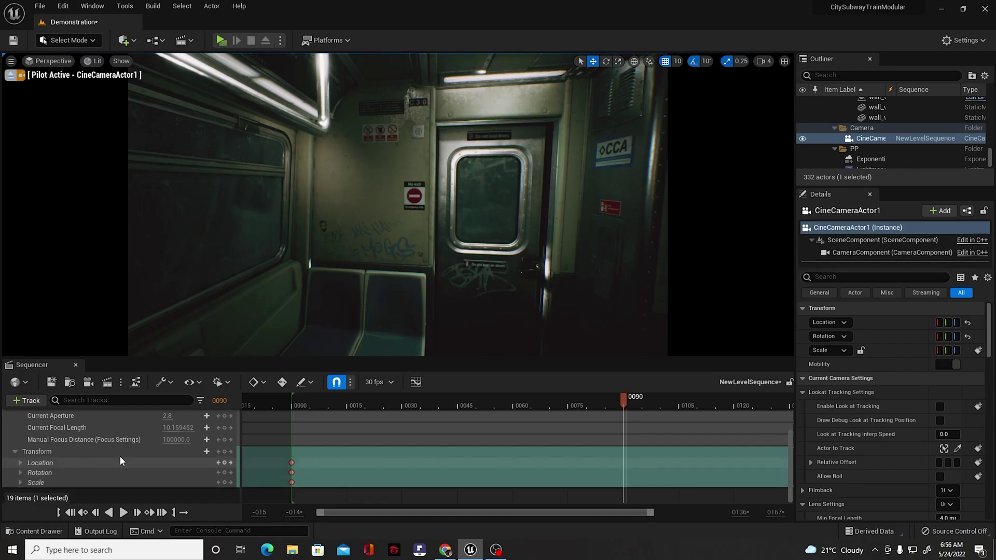
pyautogui.click(225, 452)
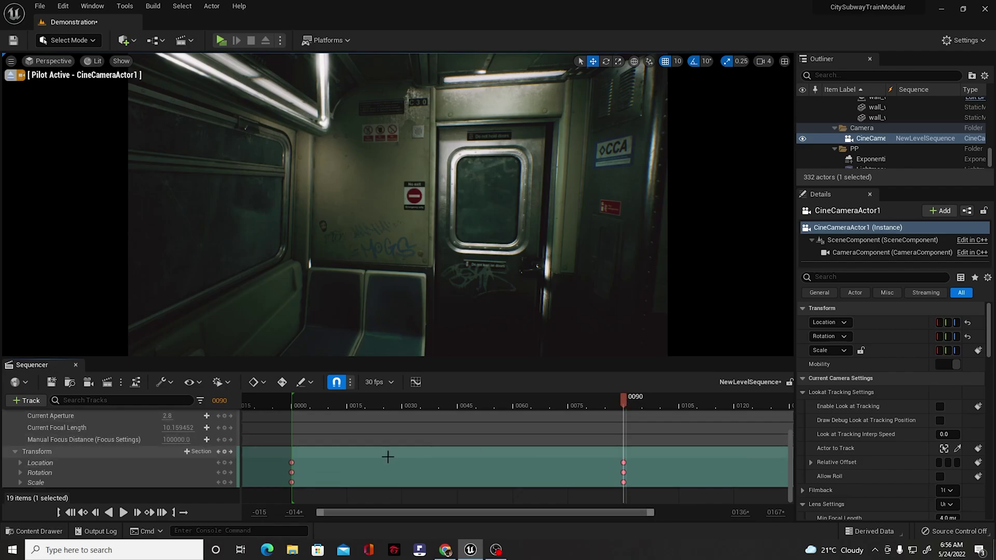
# Step: Return the playhead to frame 0000 and open the sequence's Render Movie Settings
pyautogui.moveTo(613, 399); pyautogui.dragTo(294, 419)
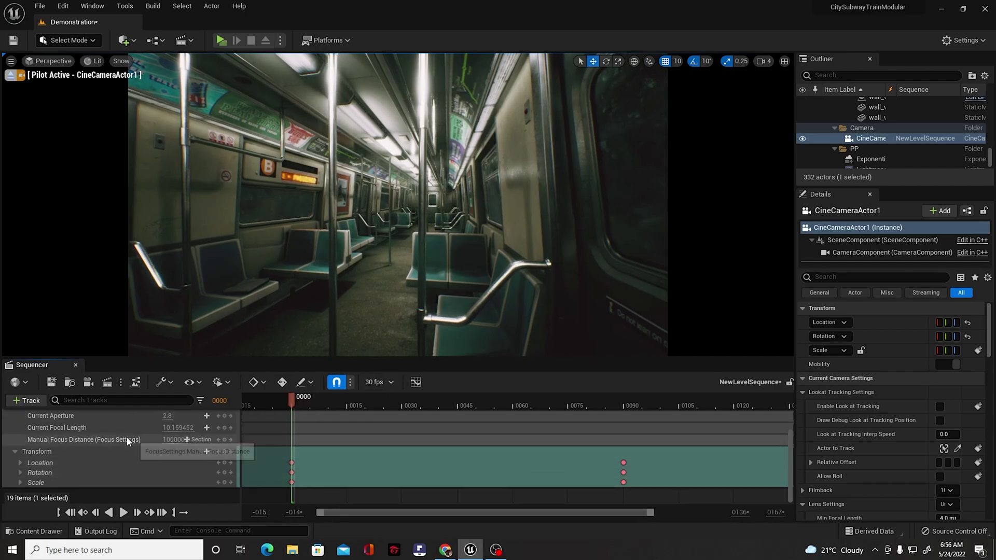
pyautogui.click(15, 451)
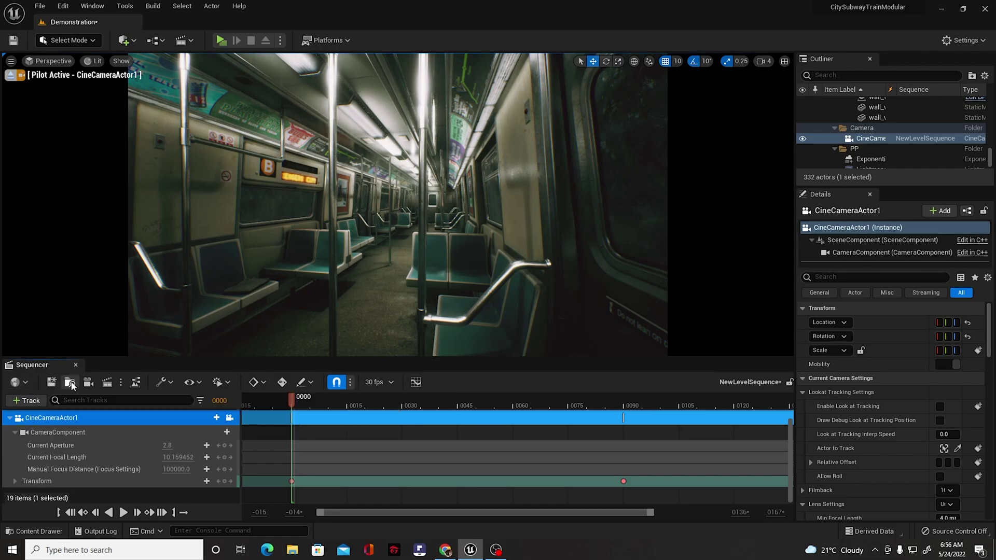
pyautogui.click(106, 384)
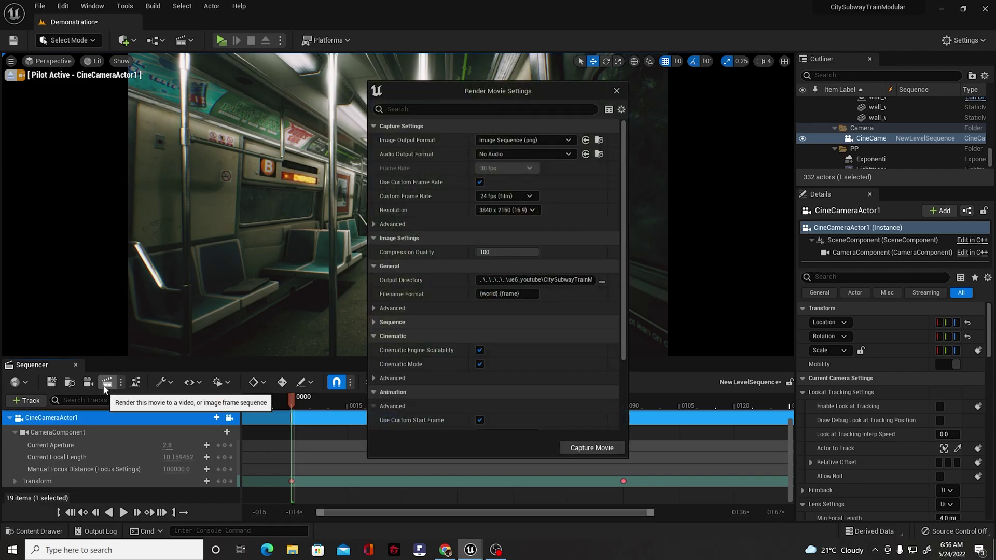
pyautogui.moveTo(437, 91); pyautogui.dragTo(368, 128)
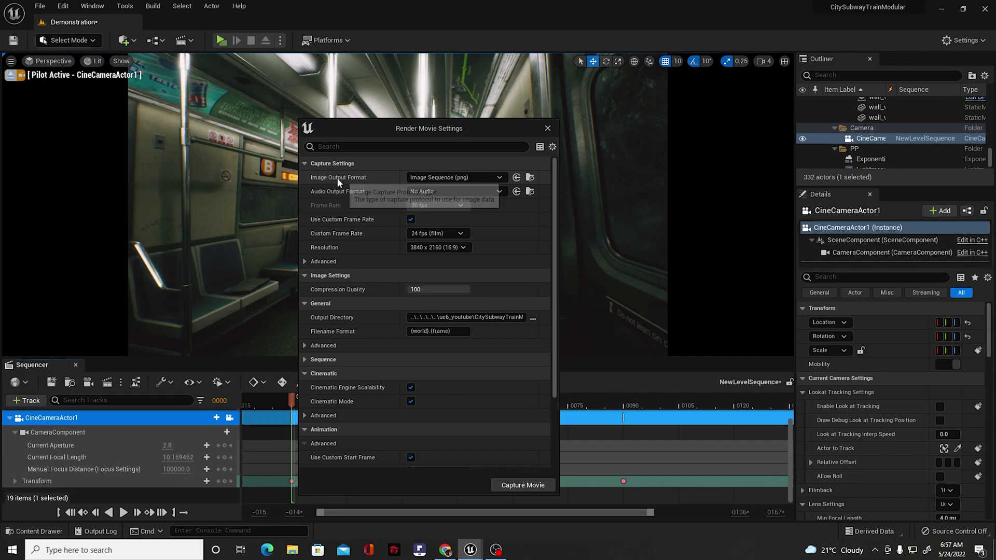
# Step: Configure the render as Image Sequence (png) with a custom frame rate of 24 fps (film) and a resolution of 3840 x 2160 (16:9)
pyautogui.click(427, 177)
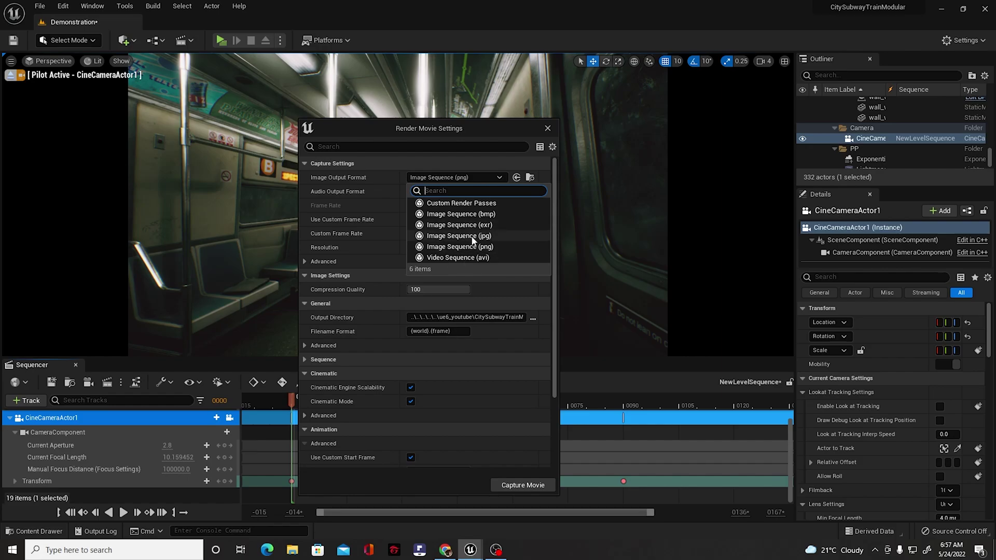
pyautogui.click(462, 247)
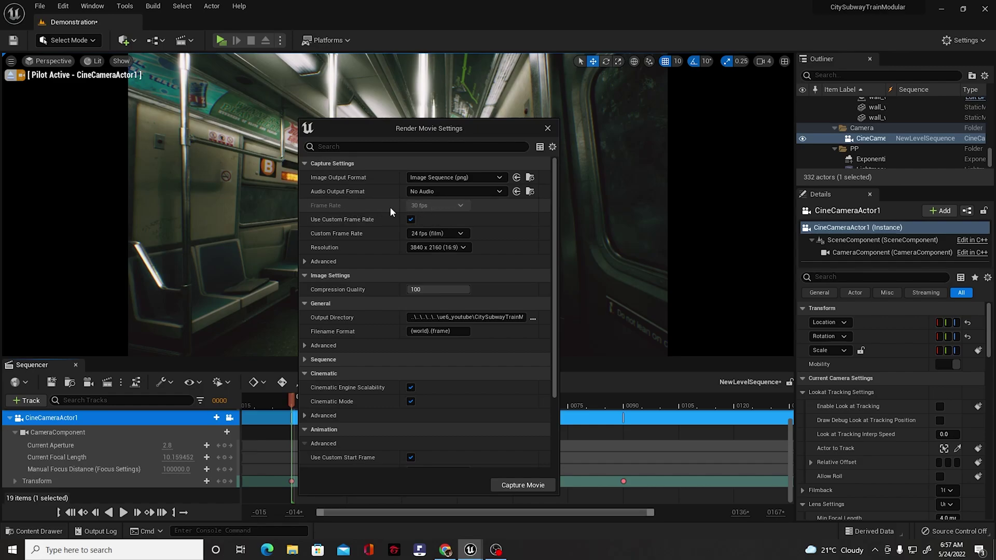
pyautogui.click(410, 220)
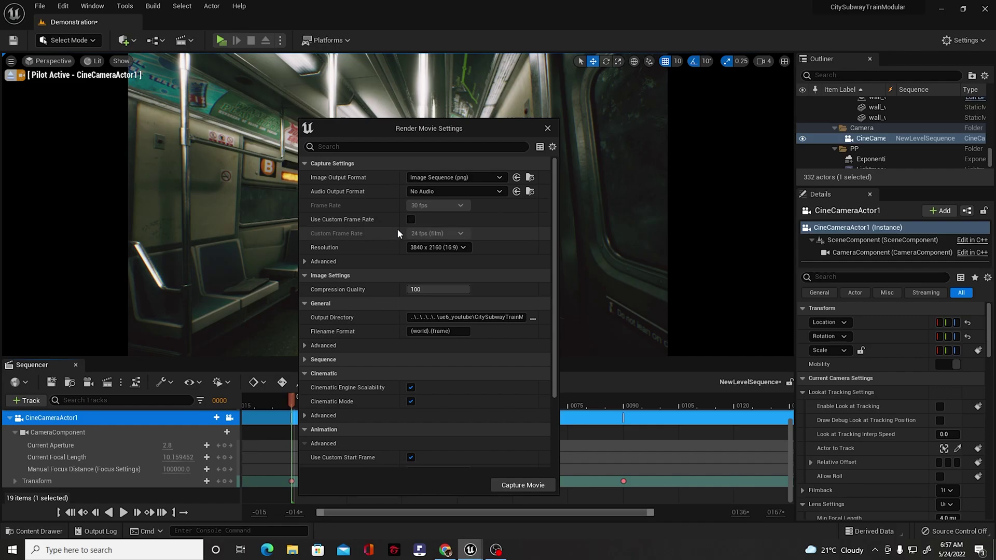
pyautogui.click(411, 220)
pyautogui.click(430, 234)
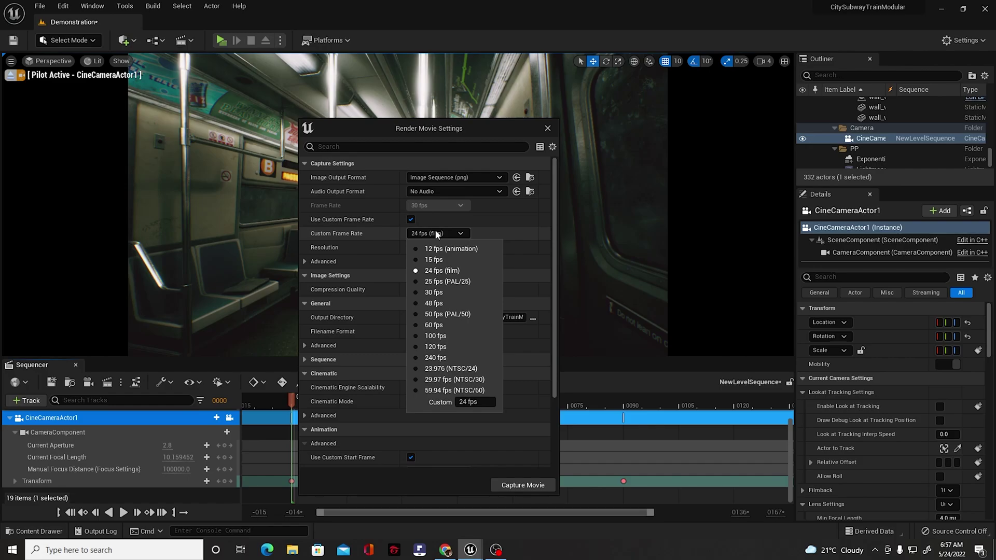
pyautogui.click(438, 272)
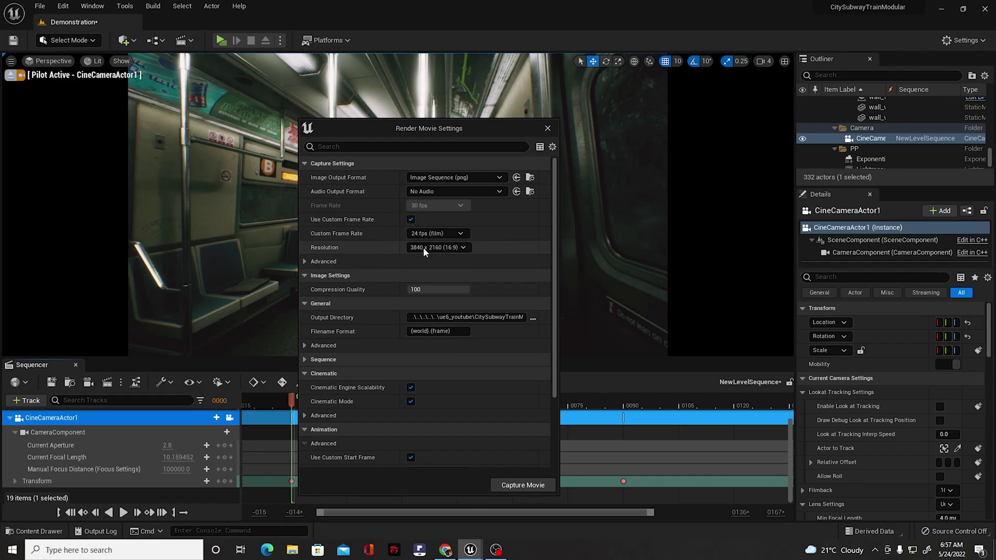
pyautogui.click(456, 248)
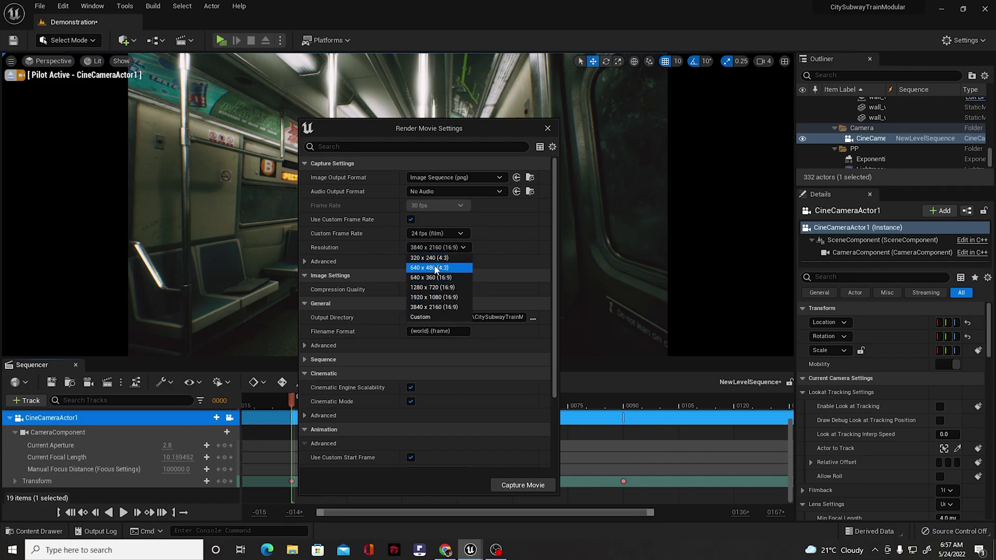
pyautogui.click(441, 307)
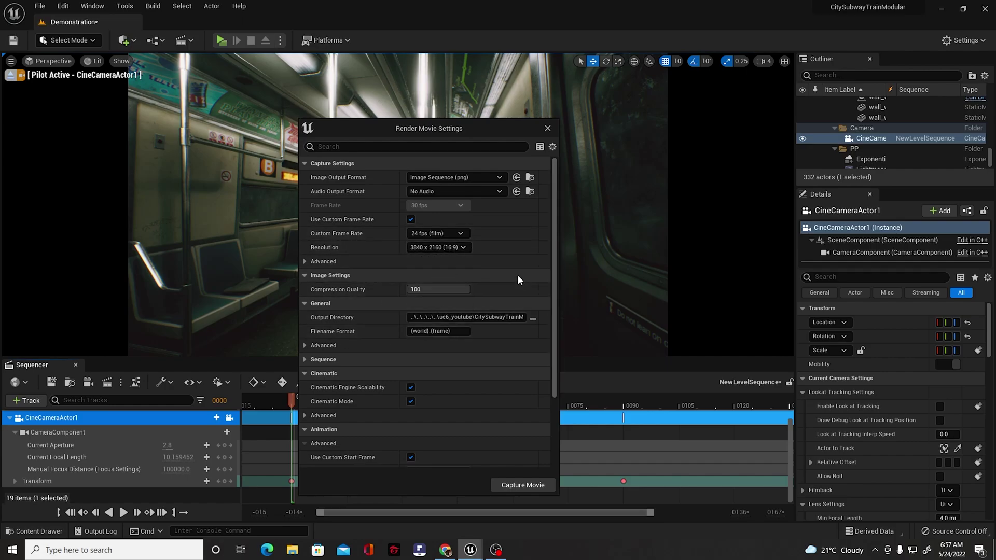
pyautogui.scroll(-2, 518, 275)
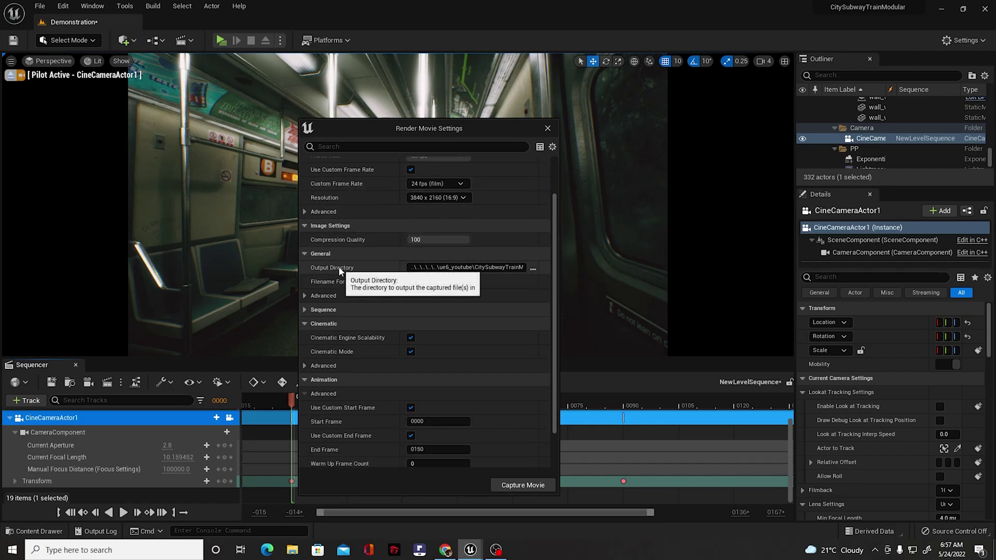
pyautogui.click(309, 212)
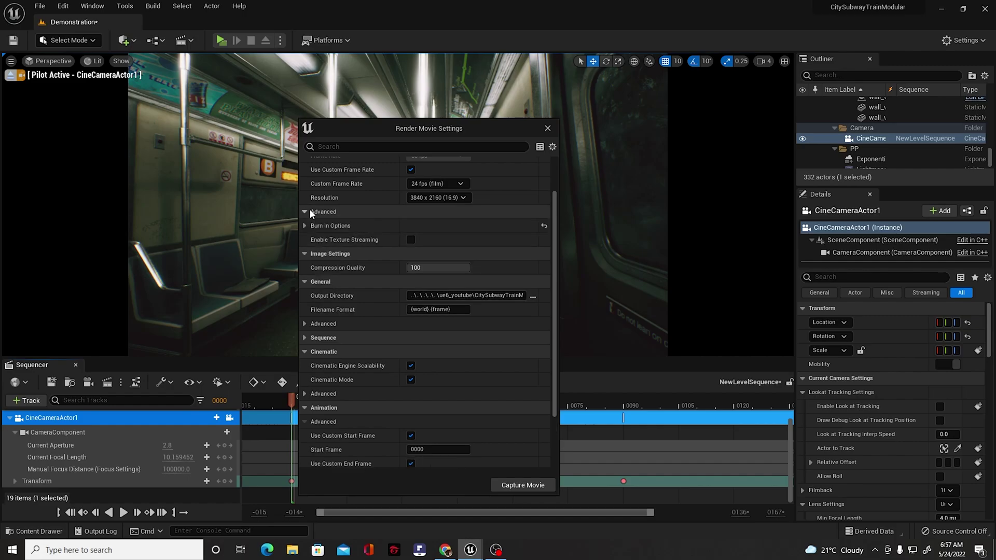
pyautogui.click(310, 211)
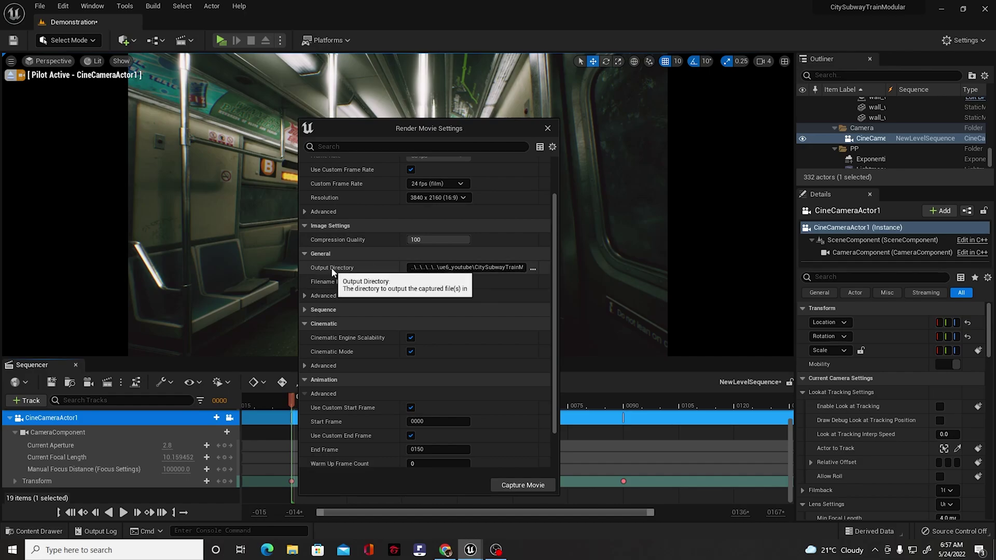
pyautogui.click(532, 269)
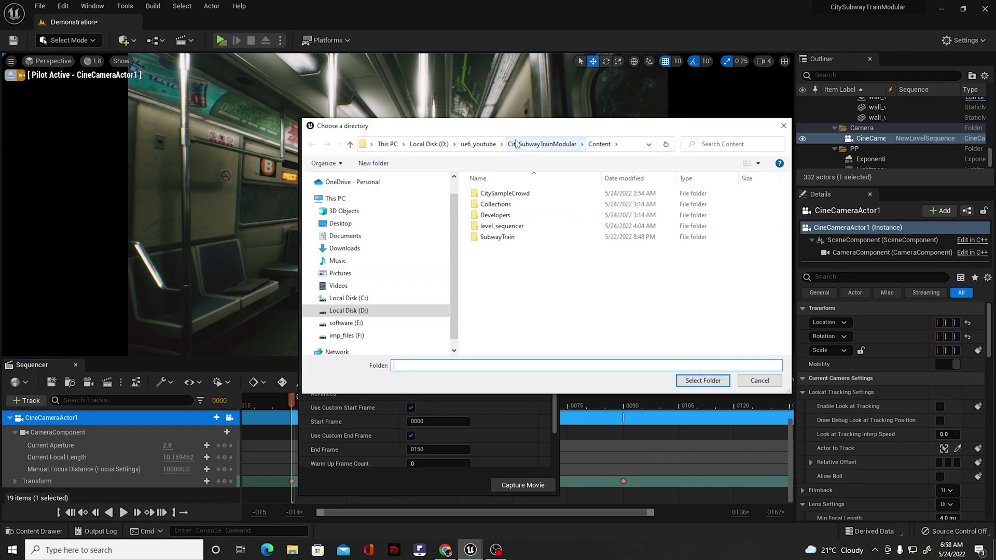
pyautogui.click(759, 381)
# Step: Set the render's Filename Format to sequencer_tutorial
pyautogui.click(459, 280)
pyautogui.press('BackSpace')
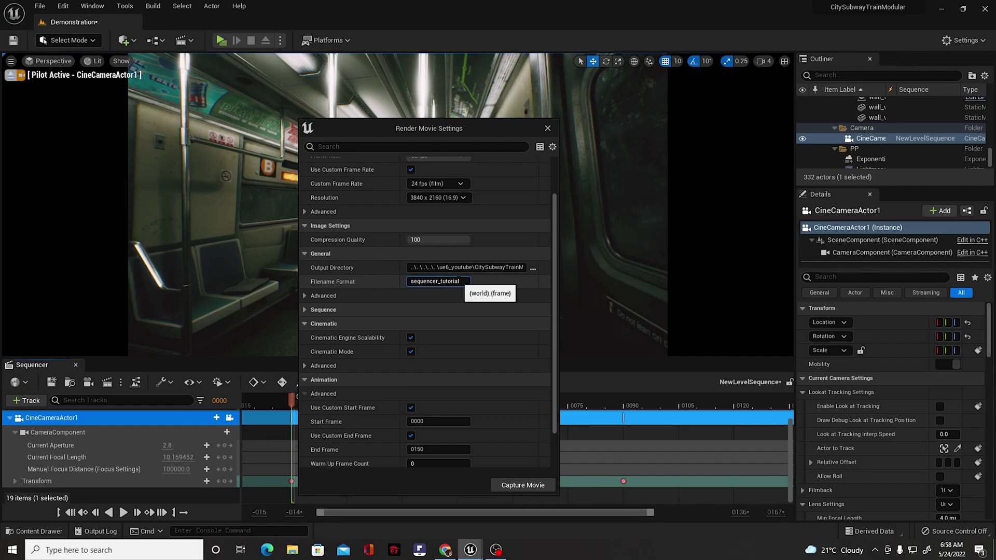
pyautogui.click(425, 294)
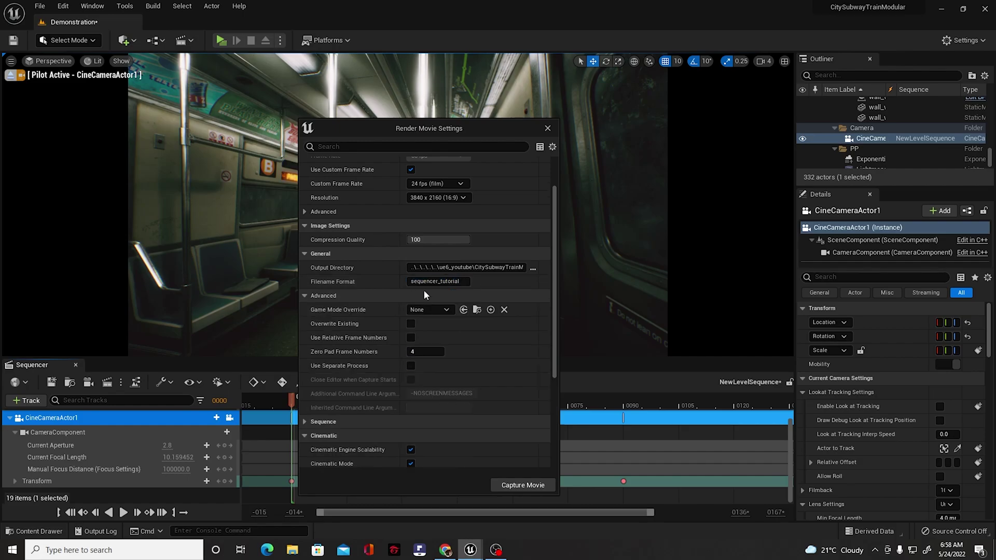
pyautogui.click(305, 295)
# Step: Set the render's custom Start Frame to 0 and custom End Frame to 100
pyautogui.scroll(-2, 332, 301)
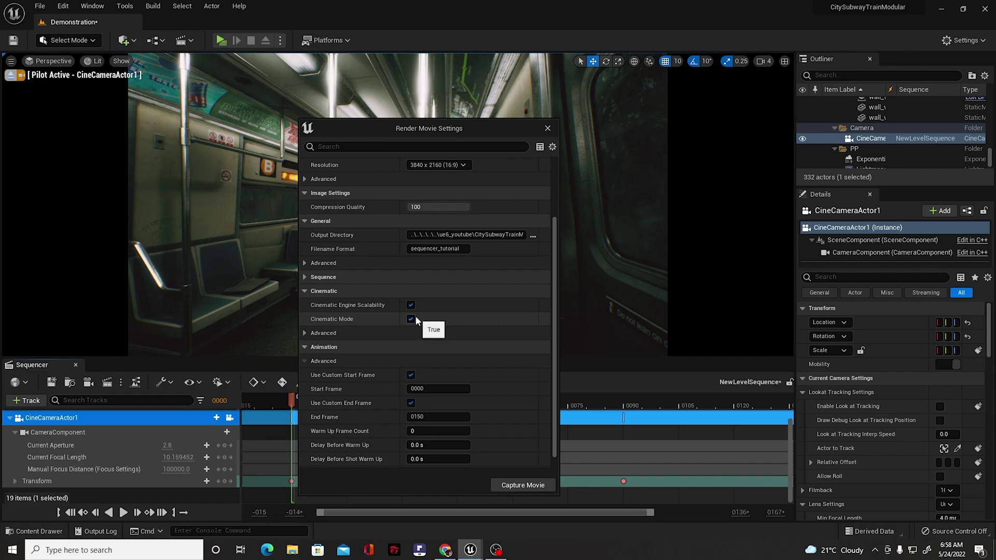
pyautogui.scroll(-1, 415, 316)
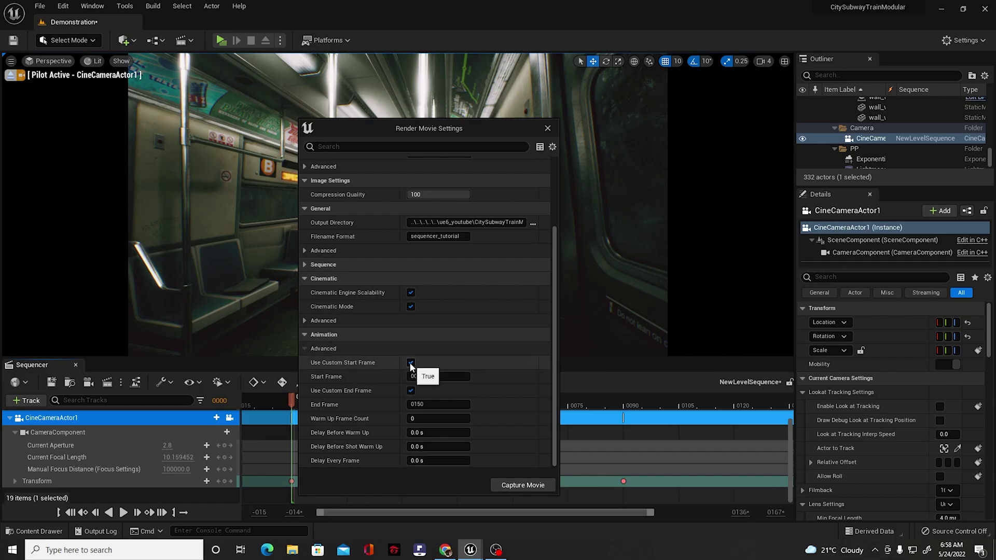
pyautogui.click(419, 376)
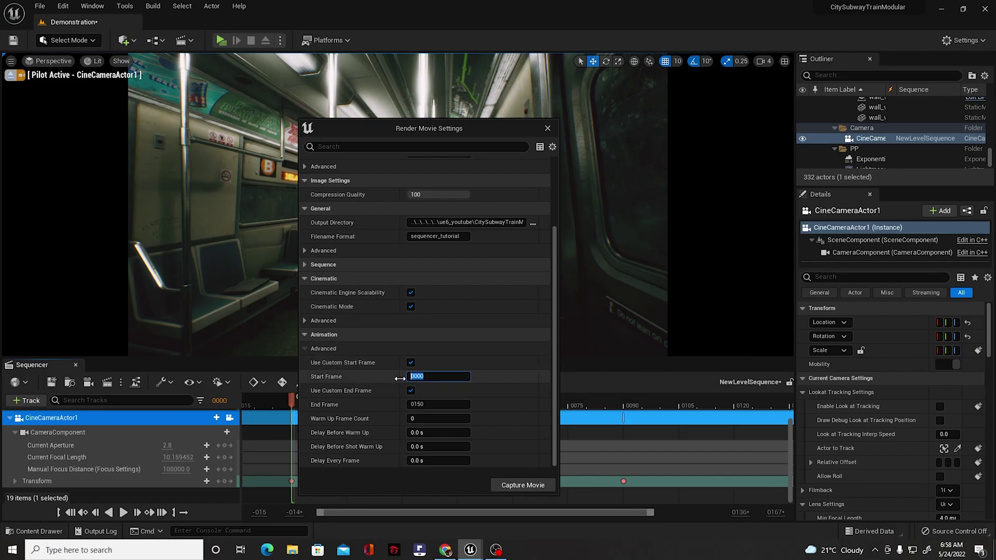
pyautogui.write('0')
pyautogui.press('Return')
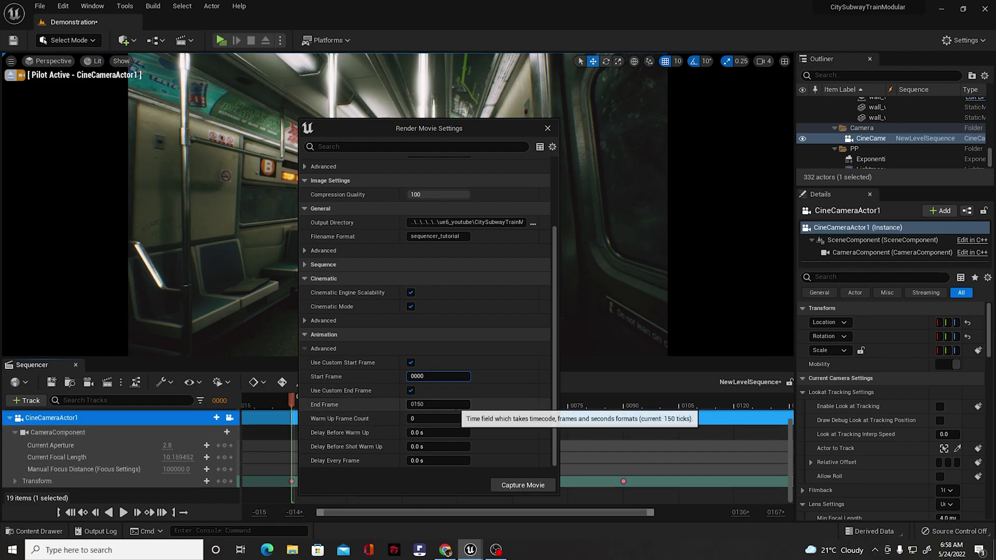
pyautogui.moveTo(454, 405); pyautogui.dragTo(381, 405)
pyautogui.write('10')
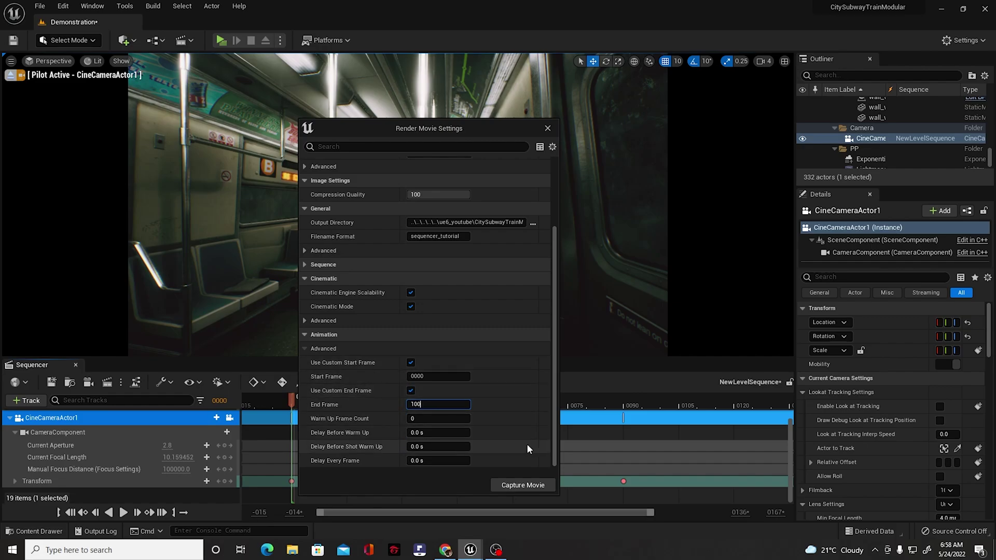
pyautogui.click(449, 484)
pyautogui.scroll(2, 420, 415)
pyautogui.scroll(-2, 418, 396)
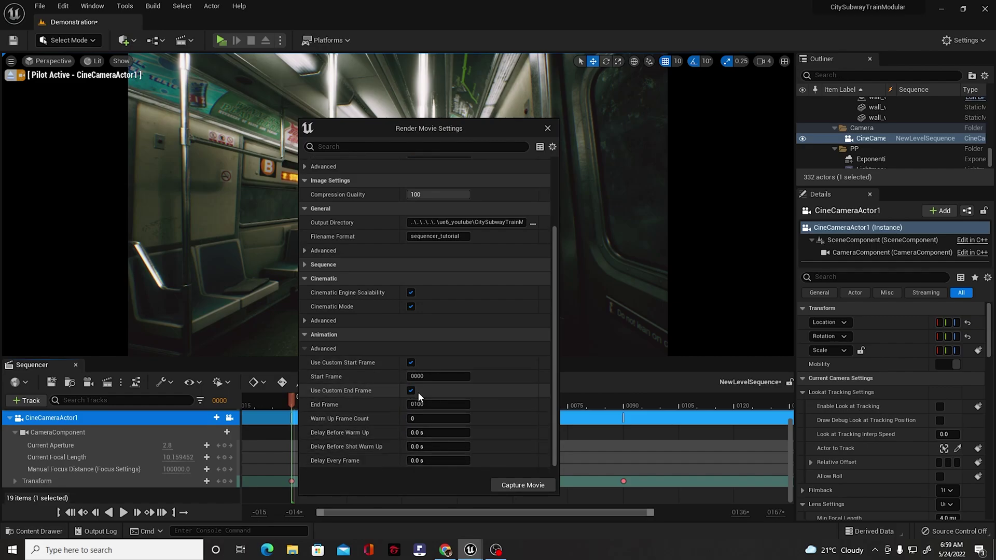
# Step: Start capturing the movie and save the Demonstration level and NewLevelSequence when asked
pyautogui.click(532, 485)
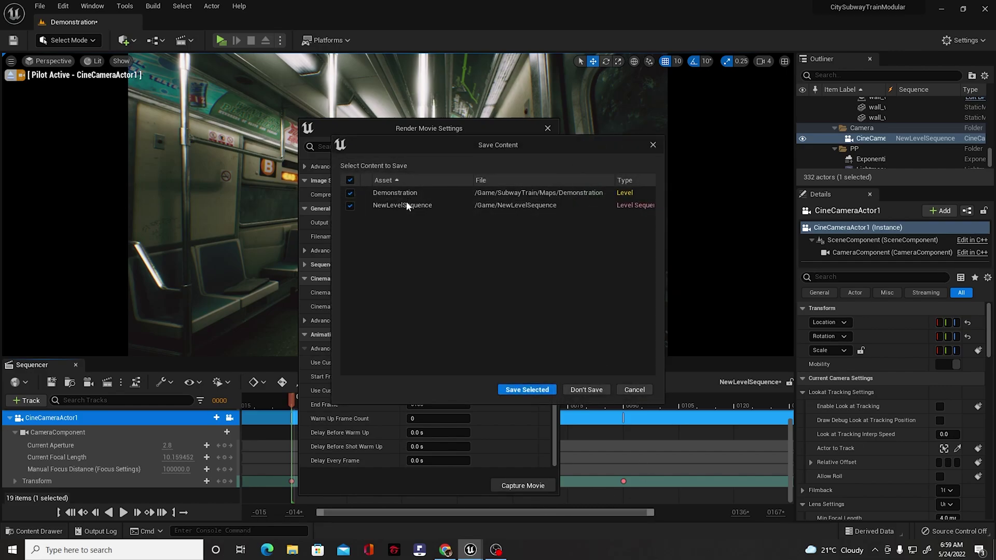
pyautogui.click(544, 393)
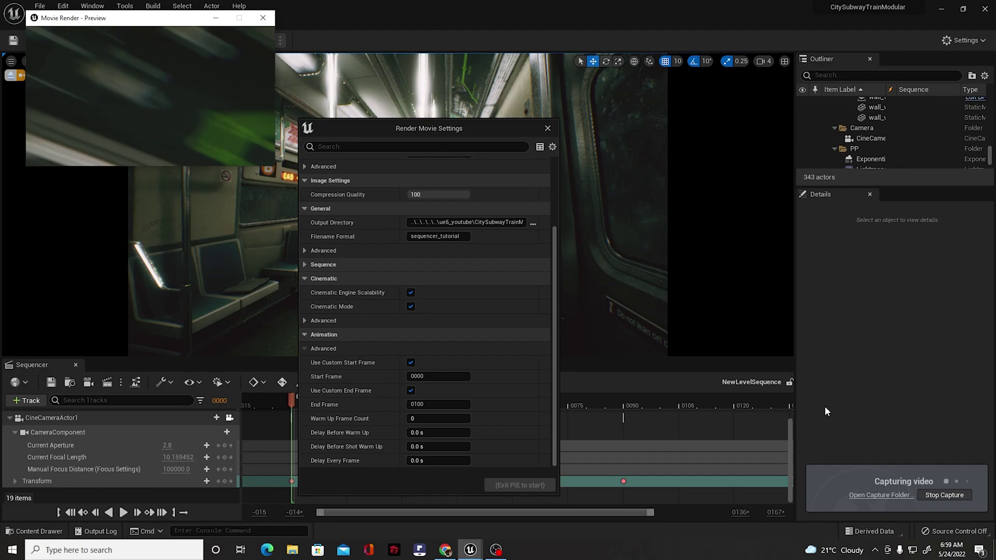
# Step: View the rendered frame sequencer_tutorial_(2).png in the capture folder, then close the image, the folder and the render settings
pyautogui.click(866, 496)
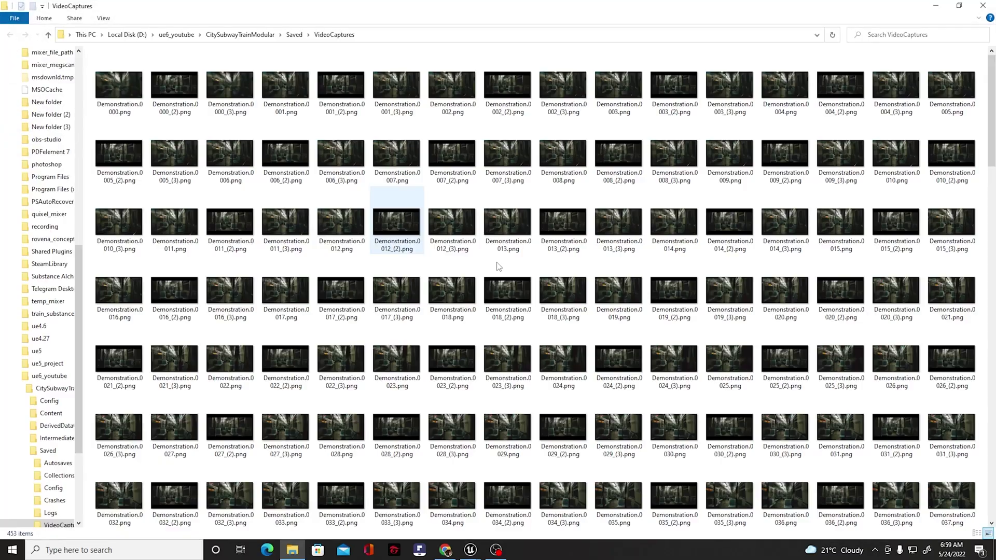
pyautogui.scroll(-14, 257, 421)
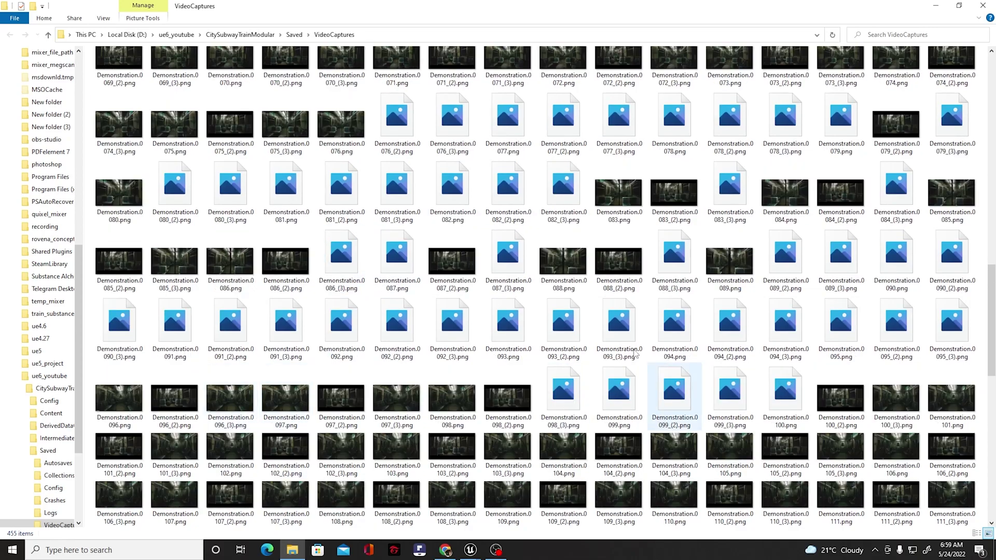
pyautogui.scroll(-8, 540, 367)
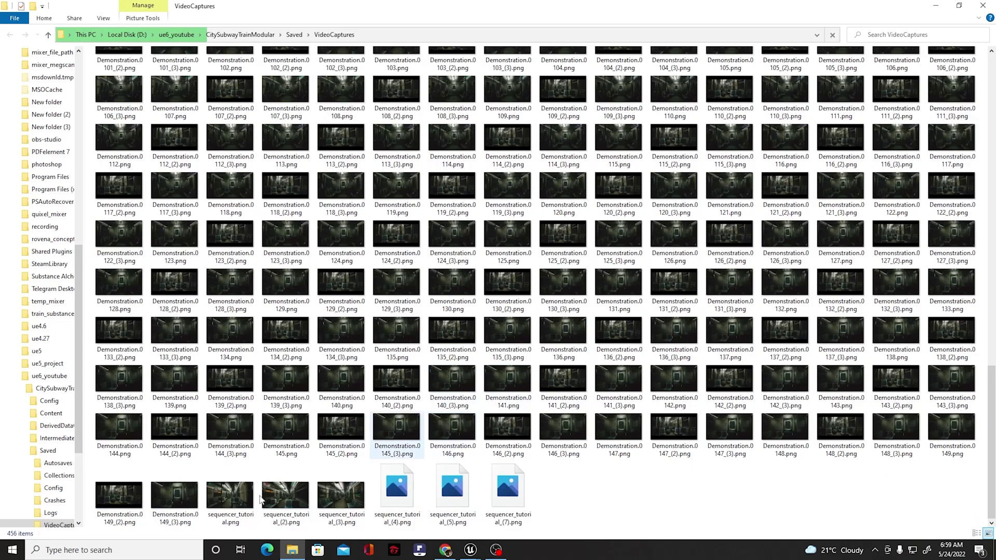
pyautogui.click(285, 496)
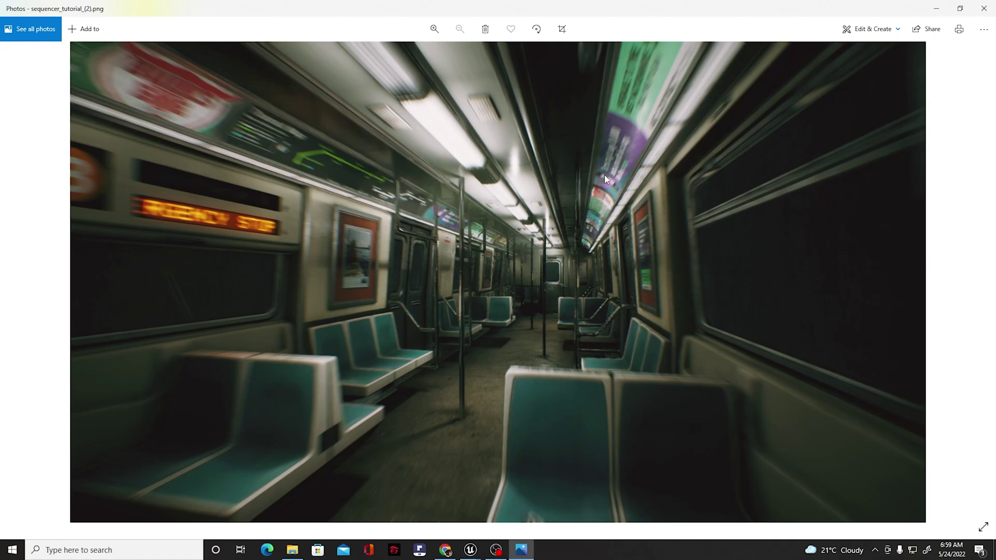
pyautogui.click(984, 9)
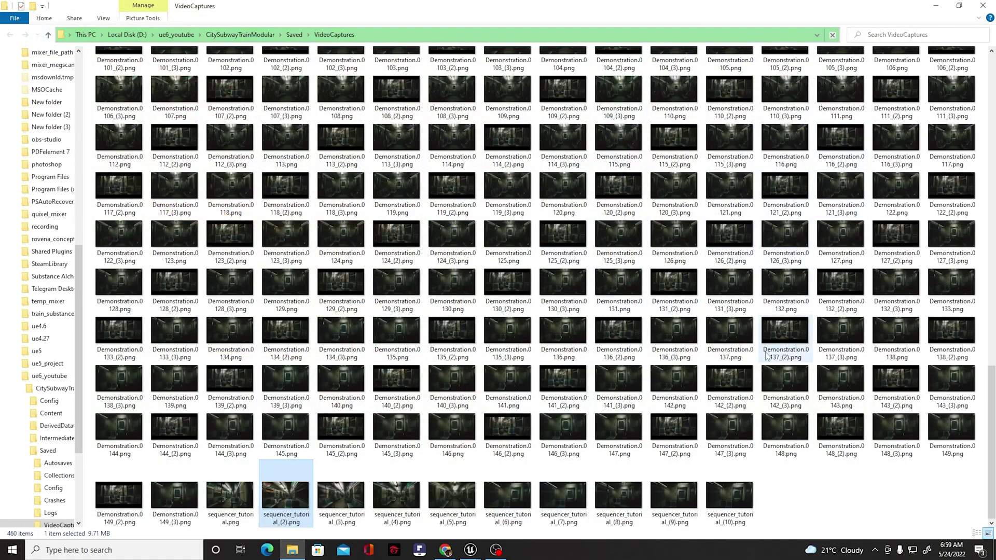
pyautogui.click(983, 6)
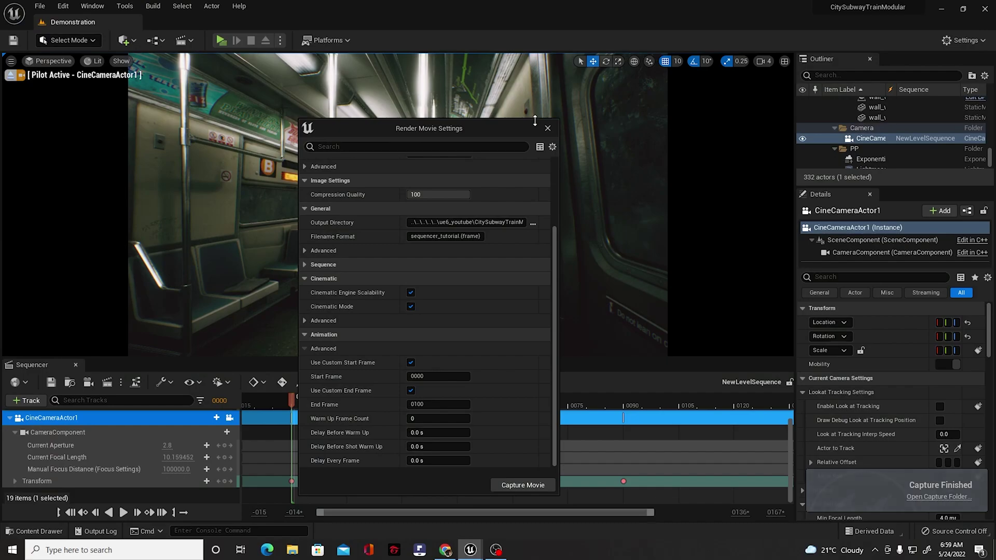
pyautogui.click(547, 128)
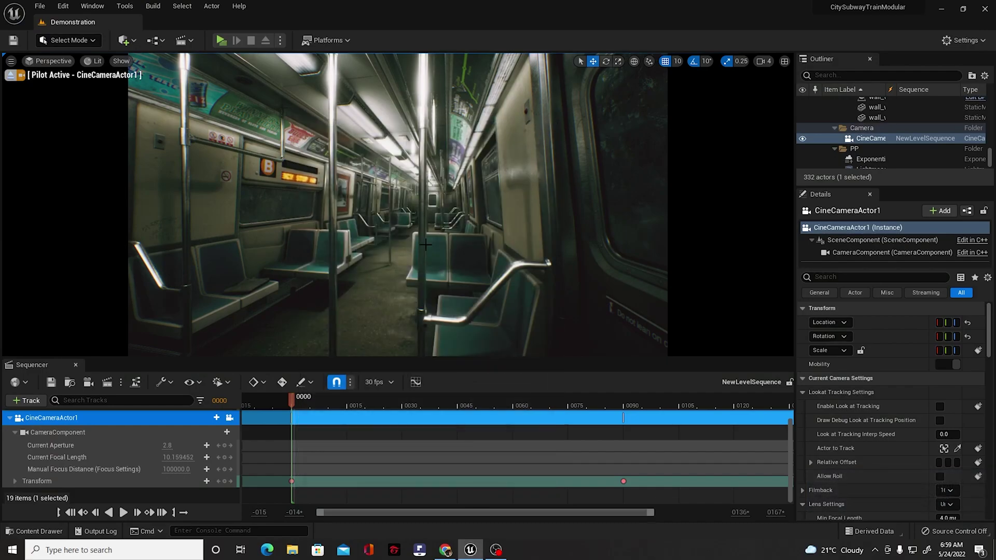